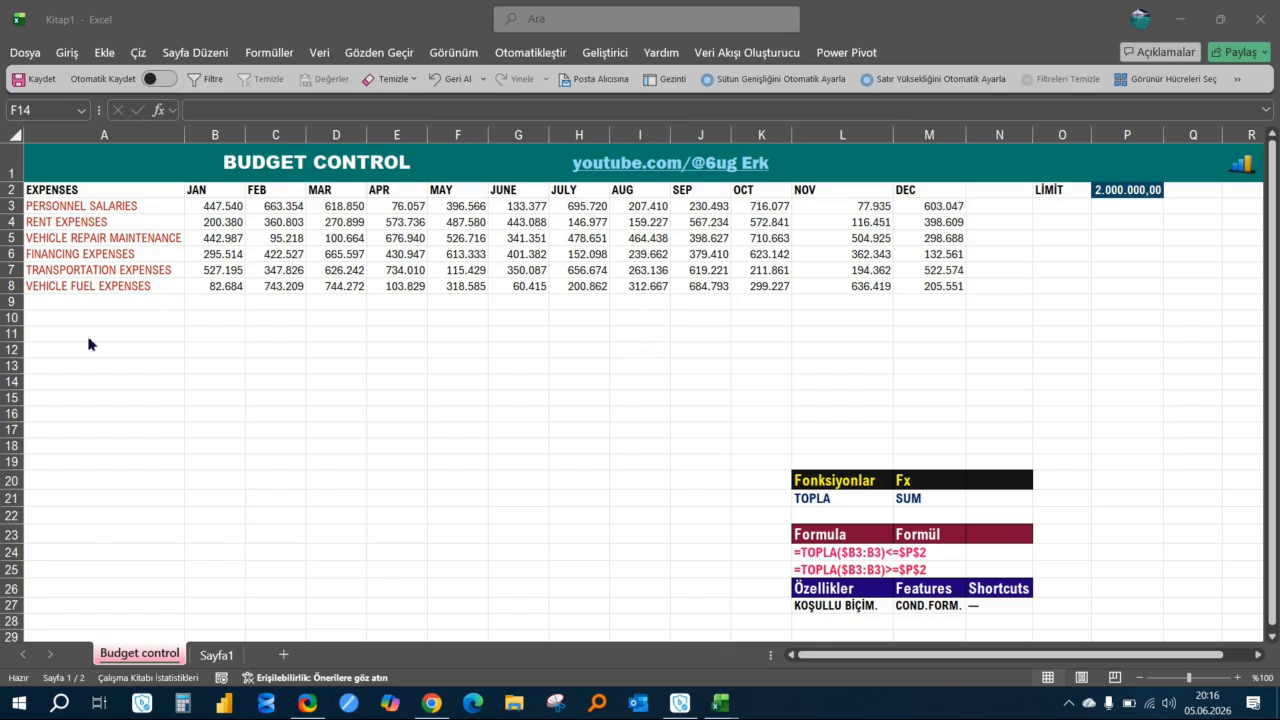
# Step: Examine the budget limit in P2 and the monthly personnel salary amounts in row 3
pyautogui.click(434, 362)
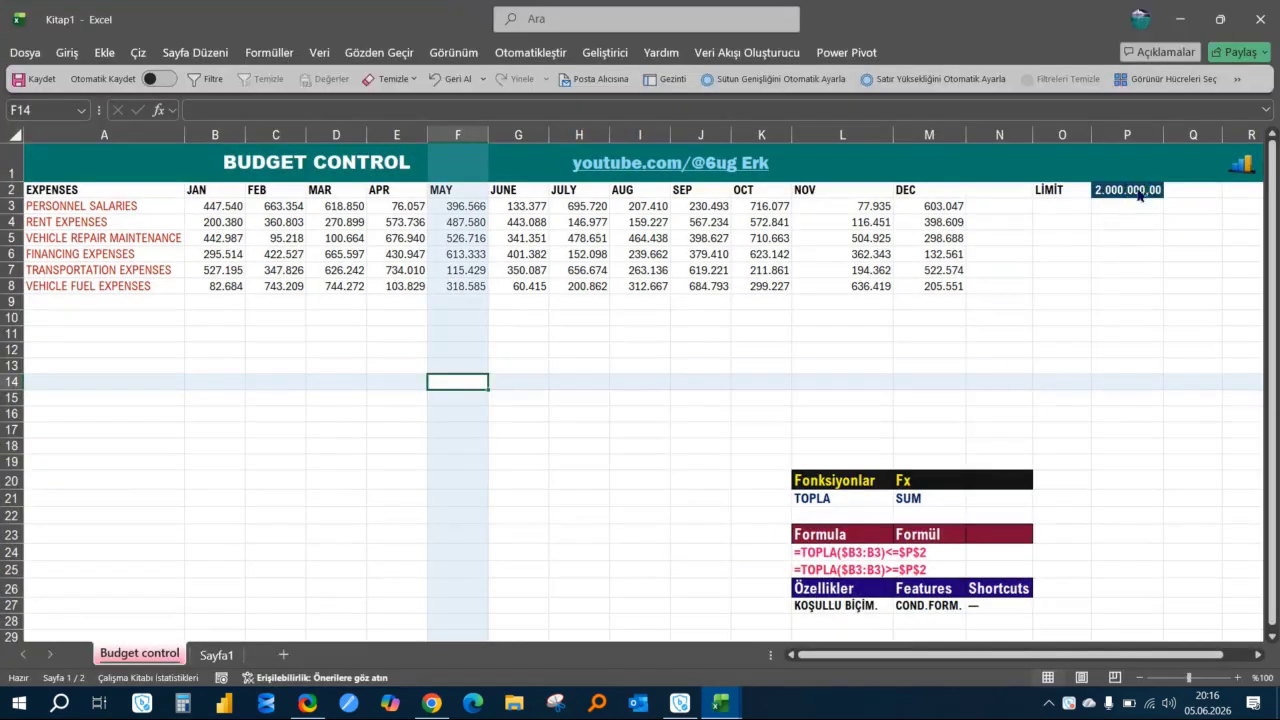
pyautogui.click(680, 348)
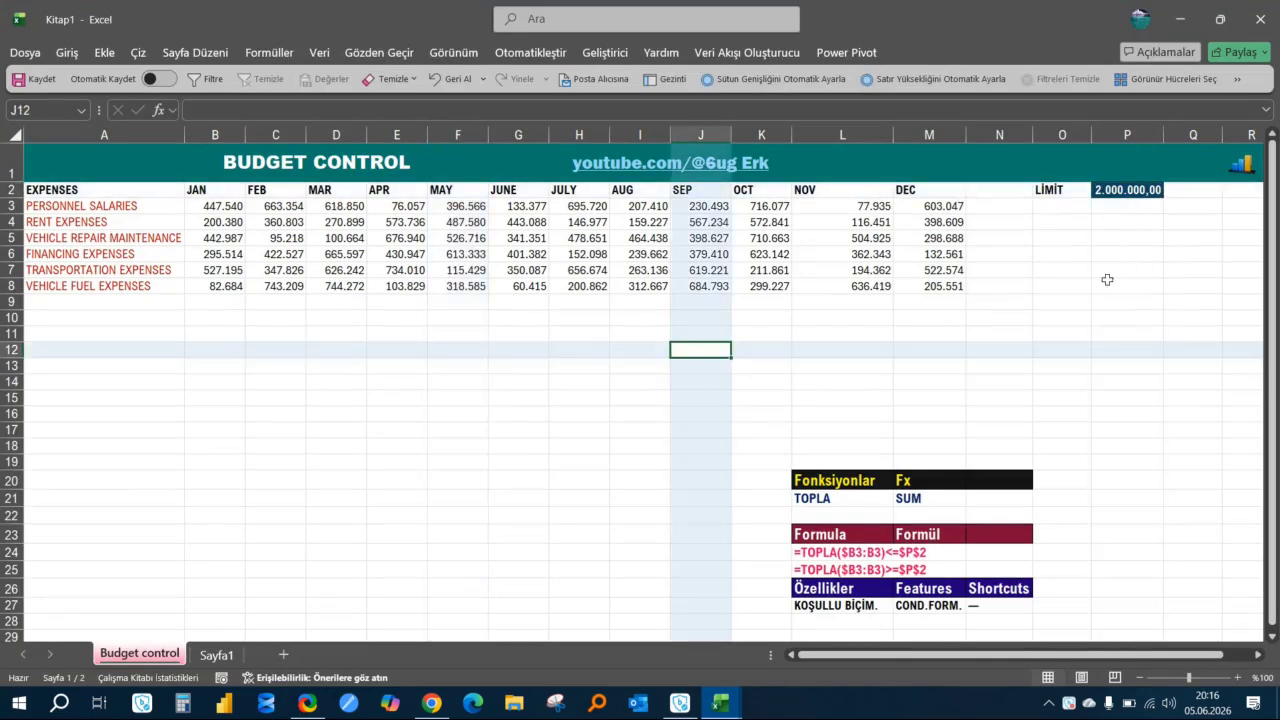
pyautogui.click(1141, 189)
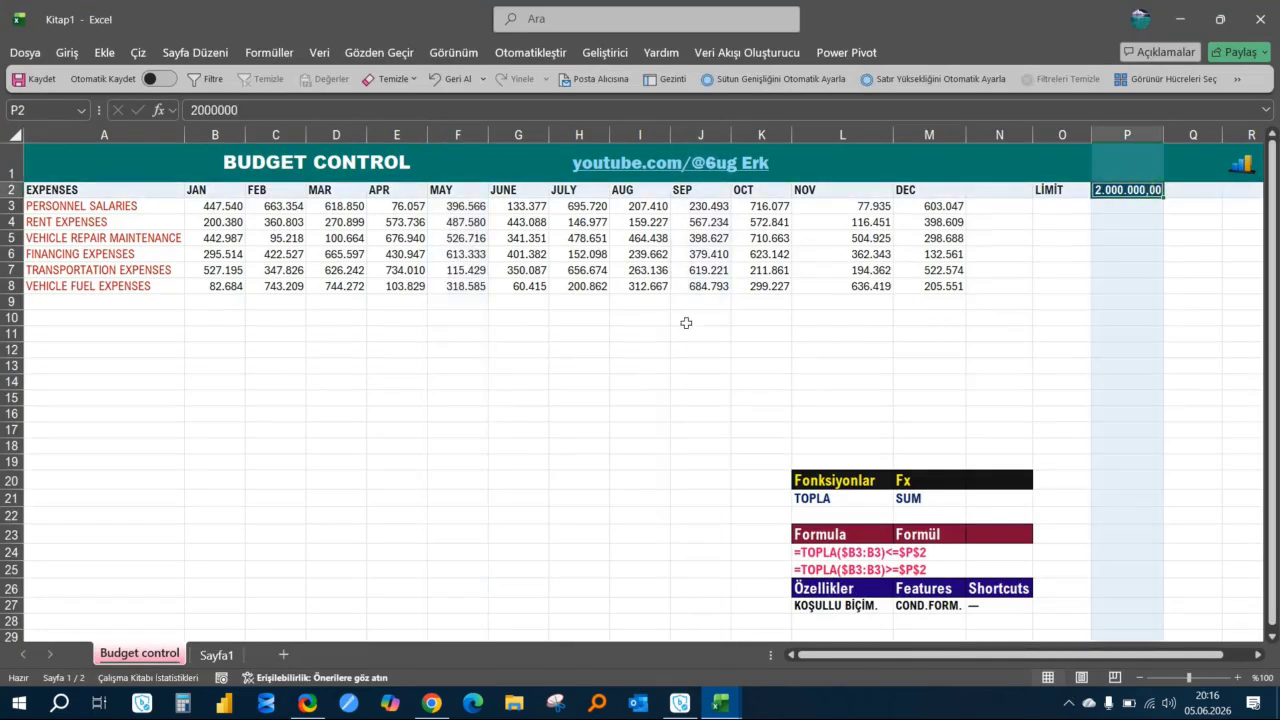
pyautogui.moveTo(221, 206); pyautogui.dragTo(514, 209)
pyautogui.click(483, 340)
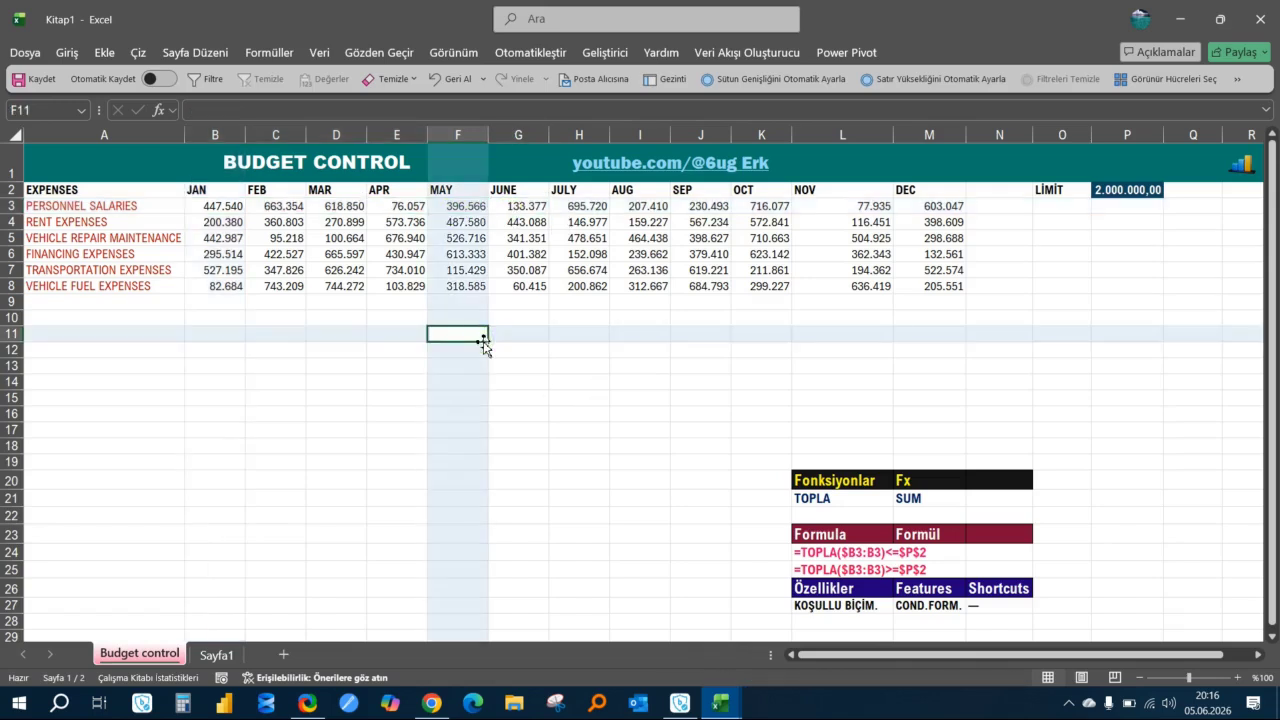
pyautogui.moveTo(236, 210); pyautogui.dragTo(465, 208)
pyautogui.click(517, 410)
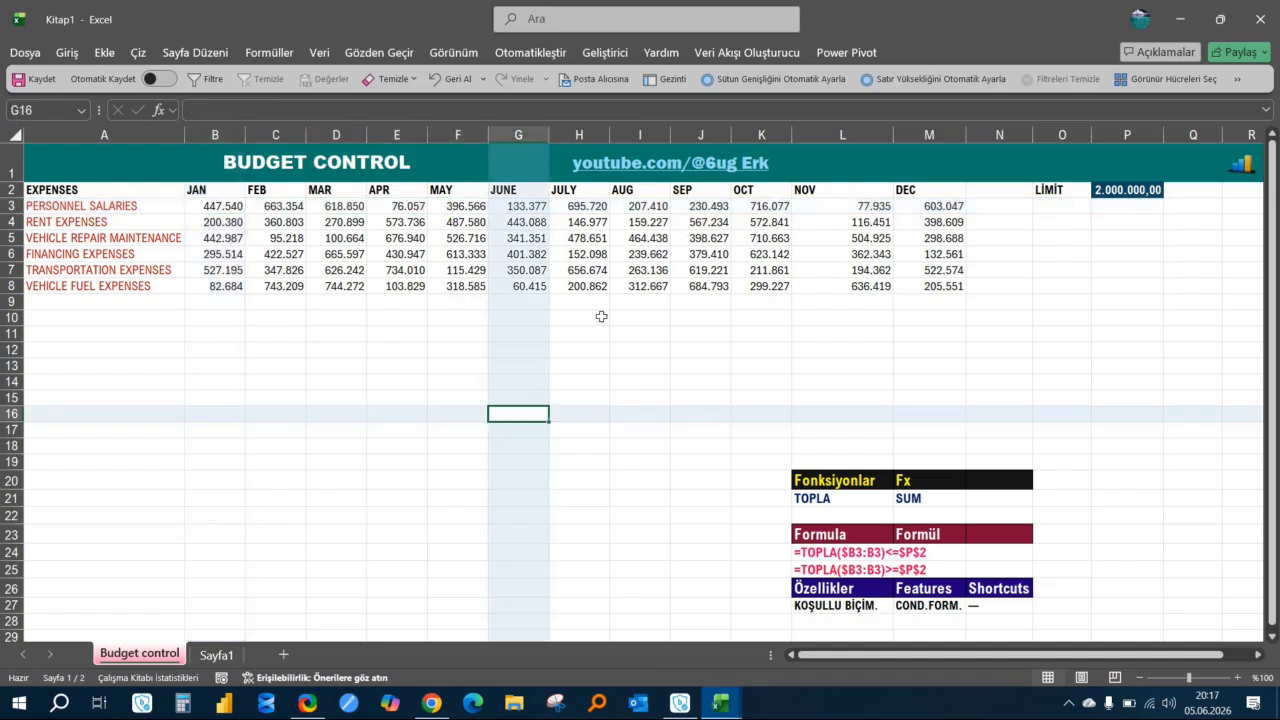
pyautogui.click(536, 398)
pyautogui.click(426, 356)
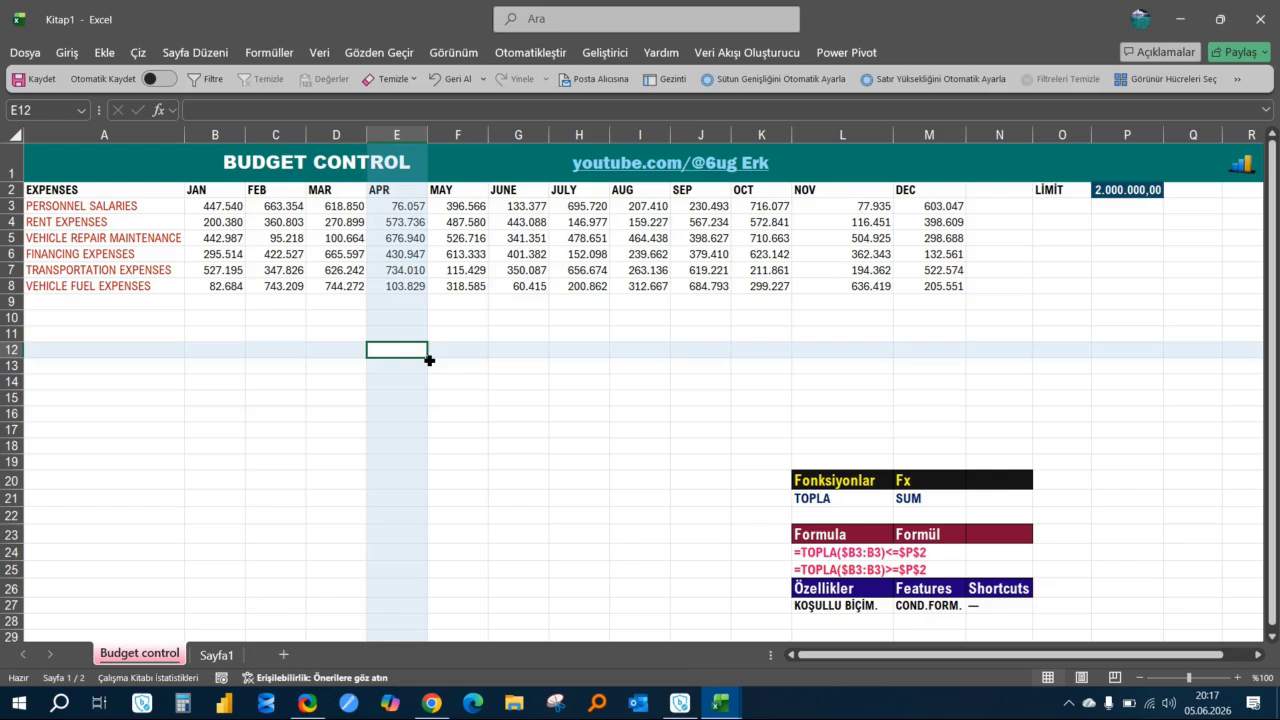
pyautogui.click(563, 352)
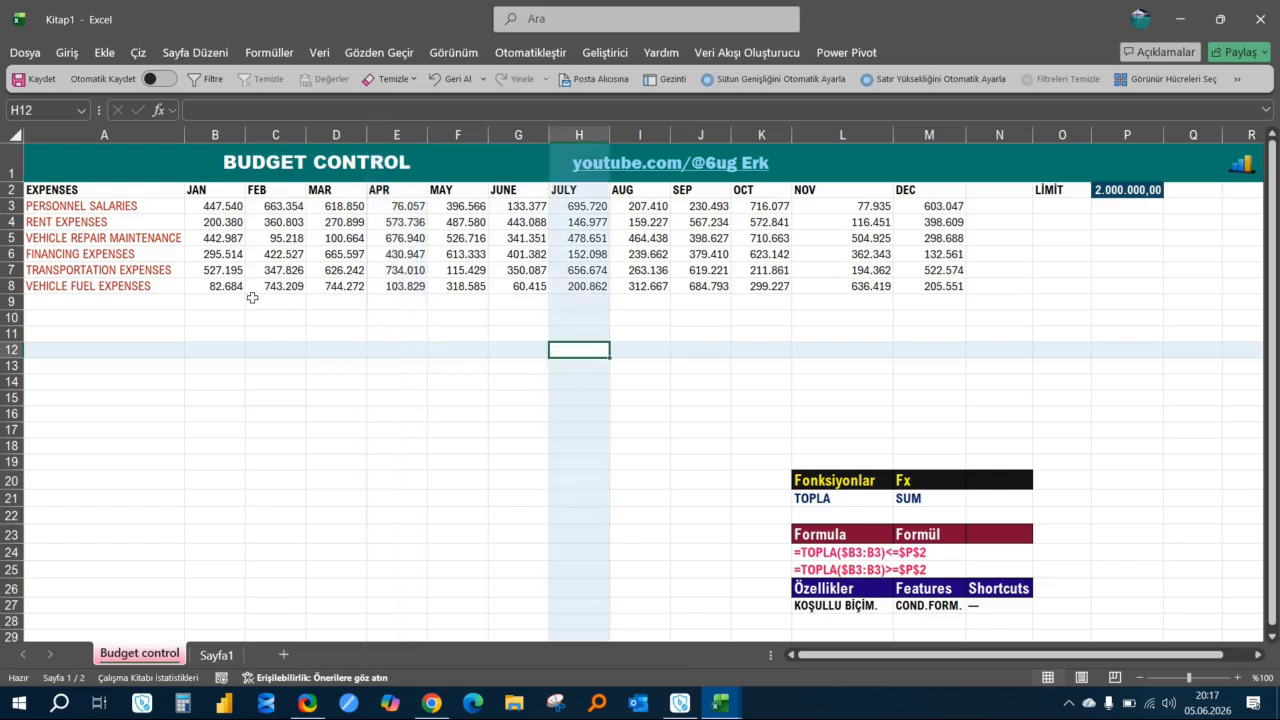
# Step: Start a new formula-based conditional formatting rule for the expense amounts in B3:M8
pyautogui.moveTo(229, 207); pyautogui.dragTo(947, 289)
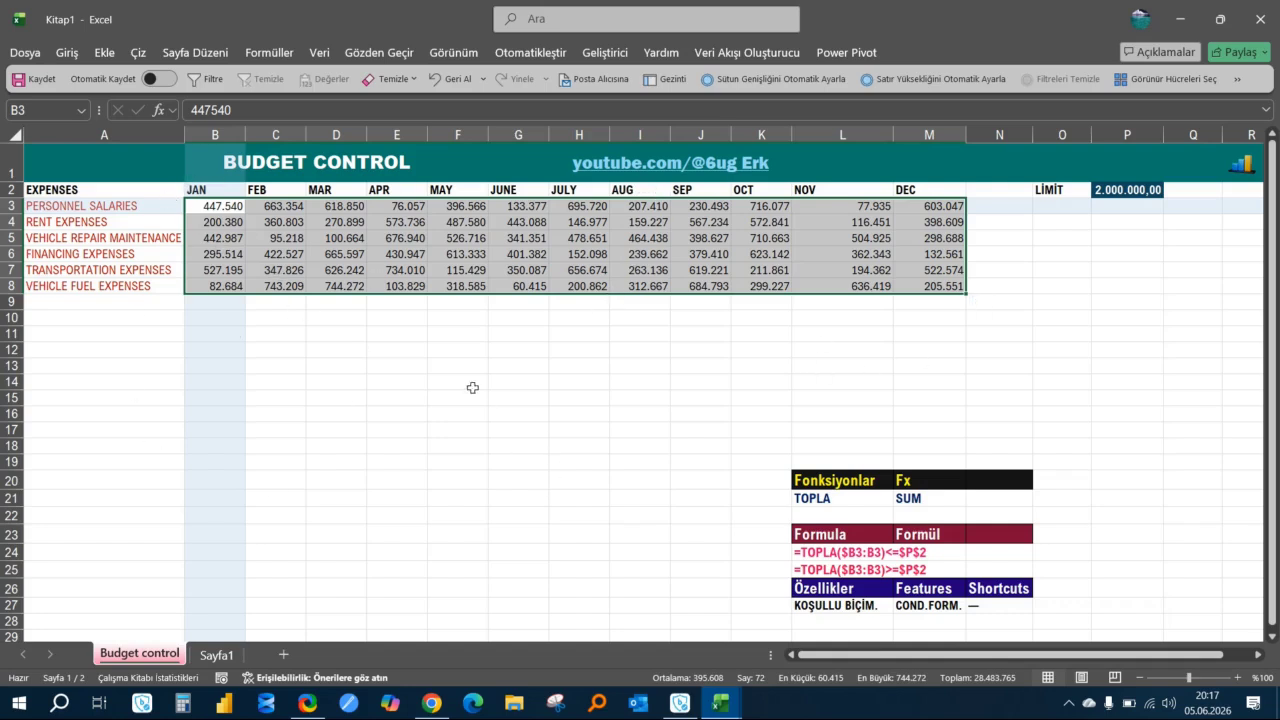
pyautogui.click(104, 52)
pyautogui.click(68, 52)
pyautogui.click(570, 77)
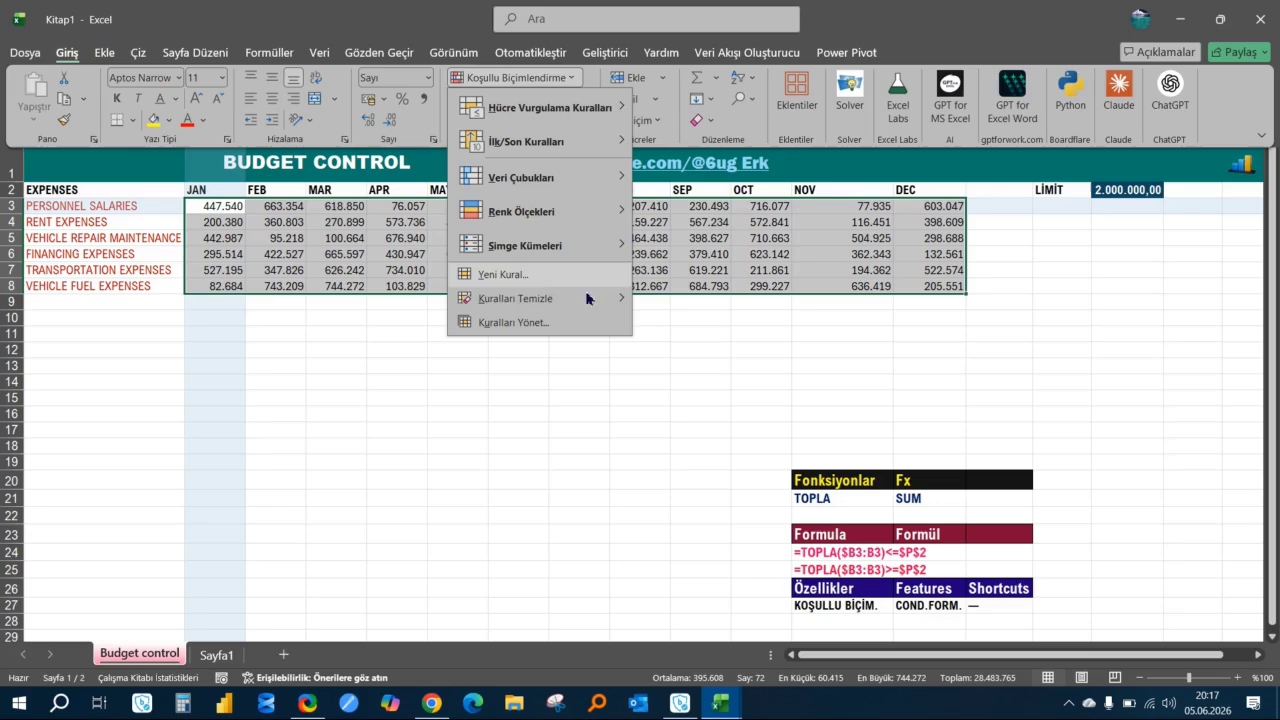
pyautogui.click(554, 276)
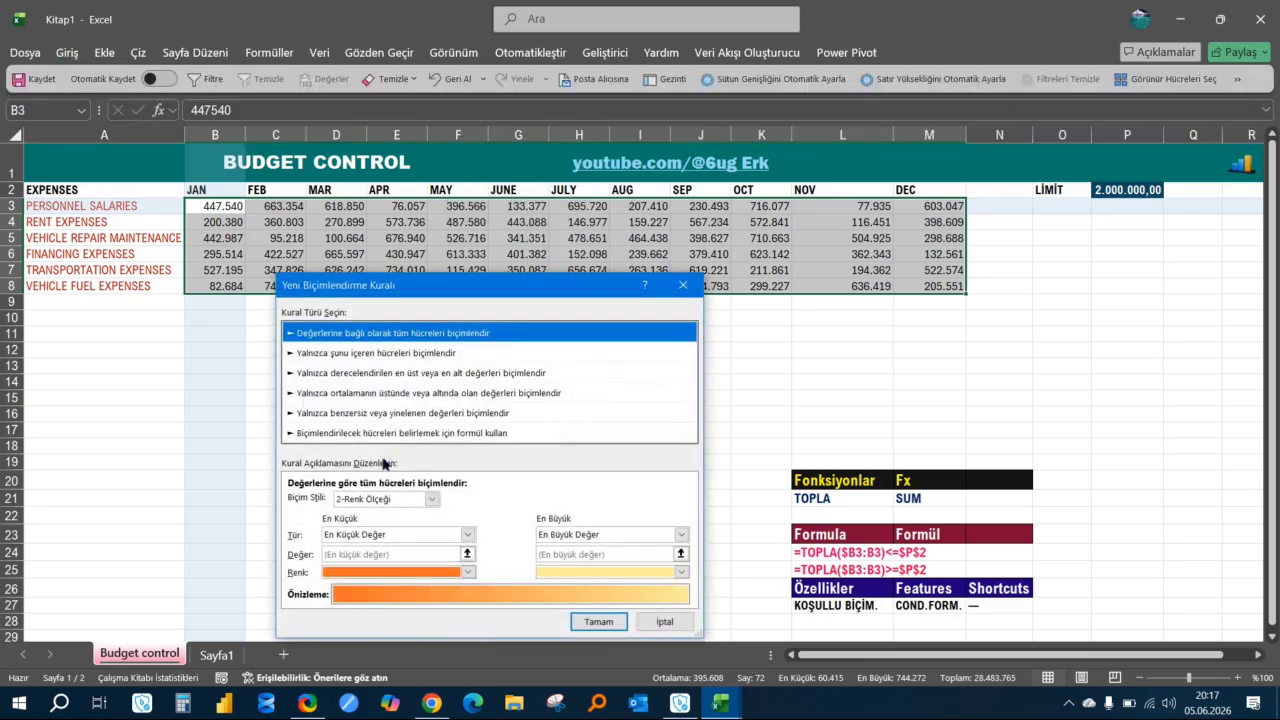
pyautogui.click(388, 436)
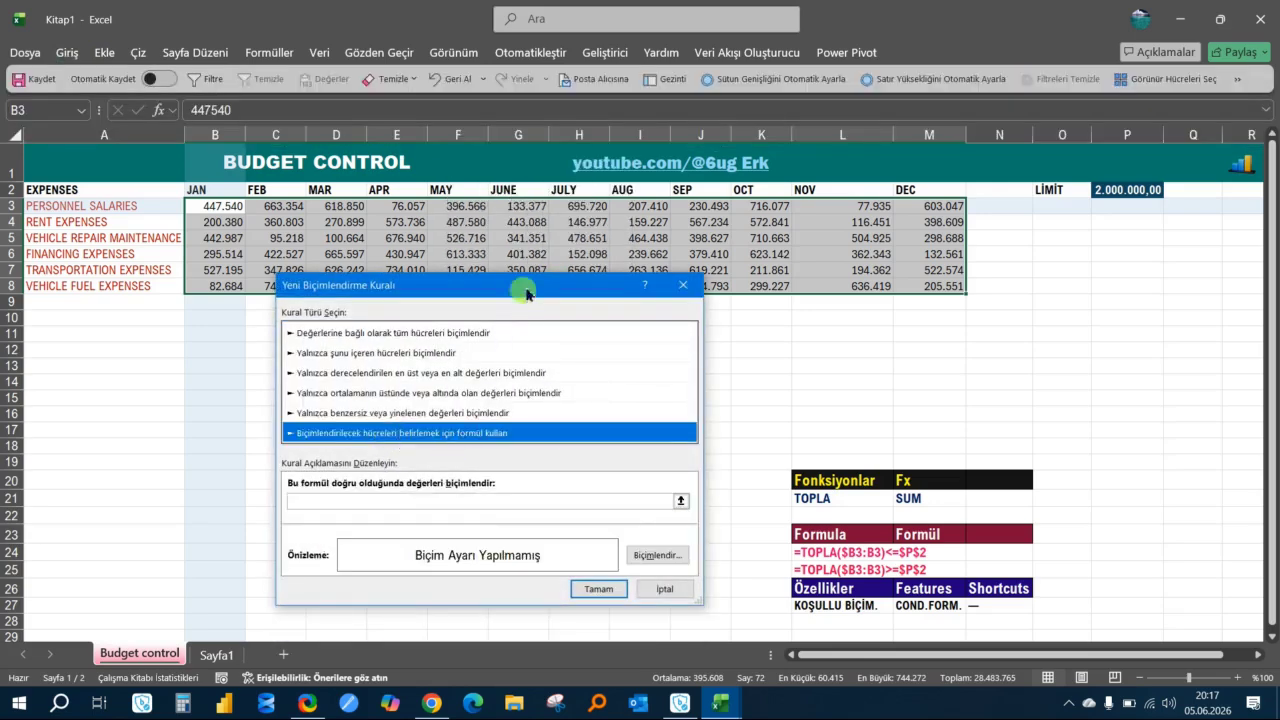
pyautogui.moveTo(522, 290); pyautogui.dragTo(551, 192)
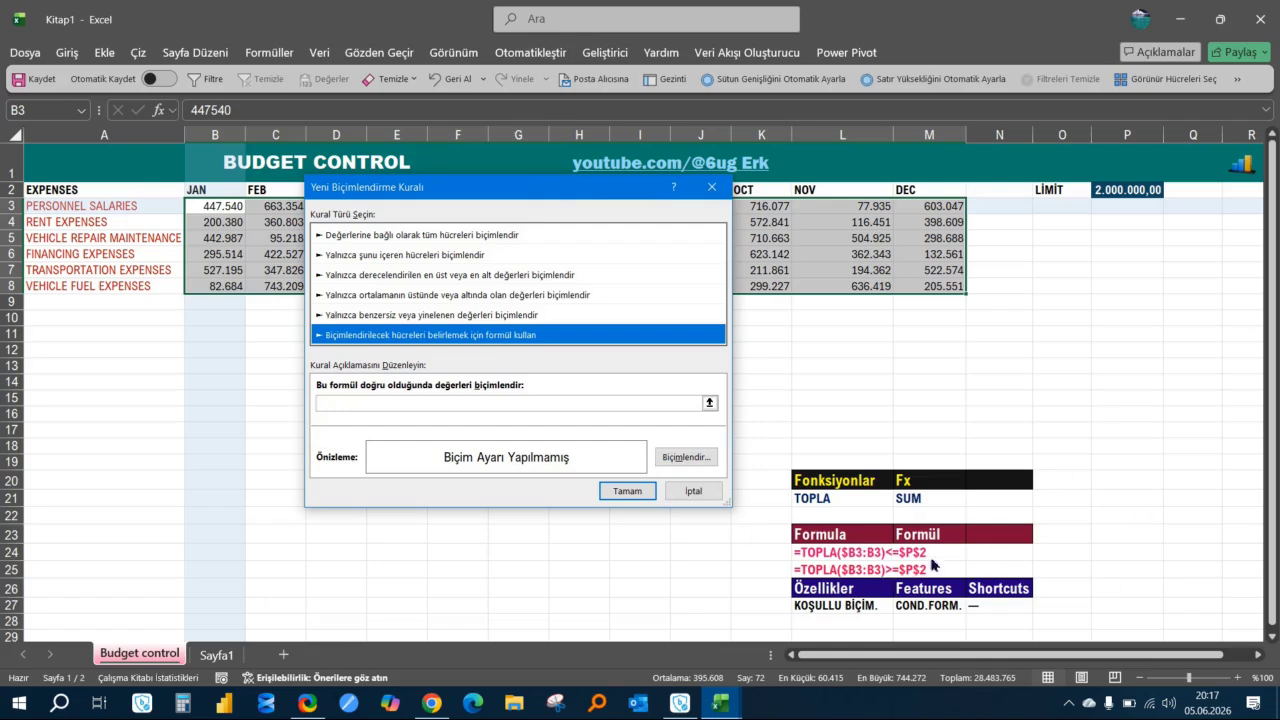
# Step: Enter =TOPLA($B3:B3)<=$P$2 as the rule's formula
pyautogui.click(378, 404)
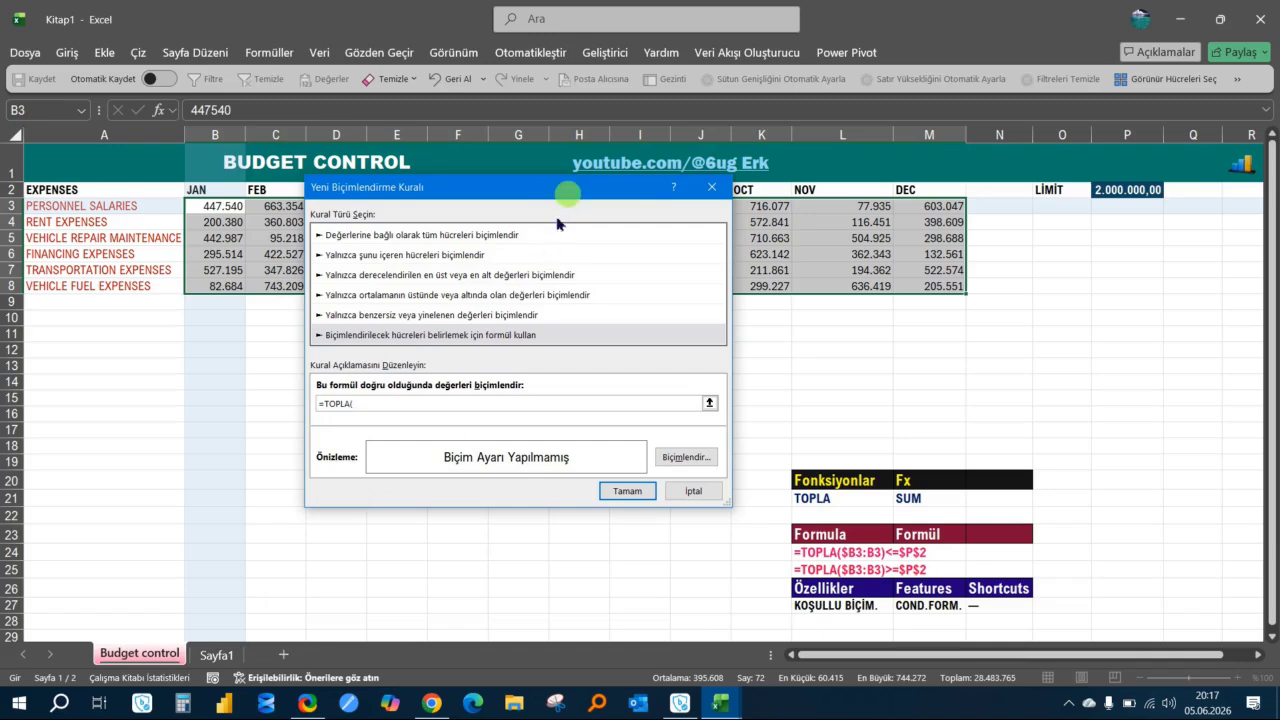
pyautogui.moveTo(560, 188); pyautogui.dragTo(533, 307)
pyautogui.click(211, 206)
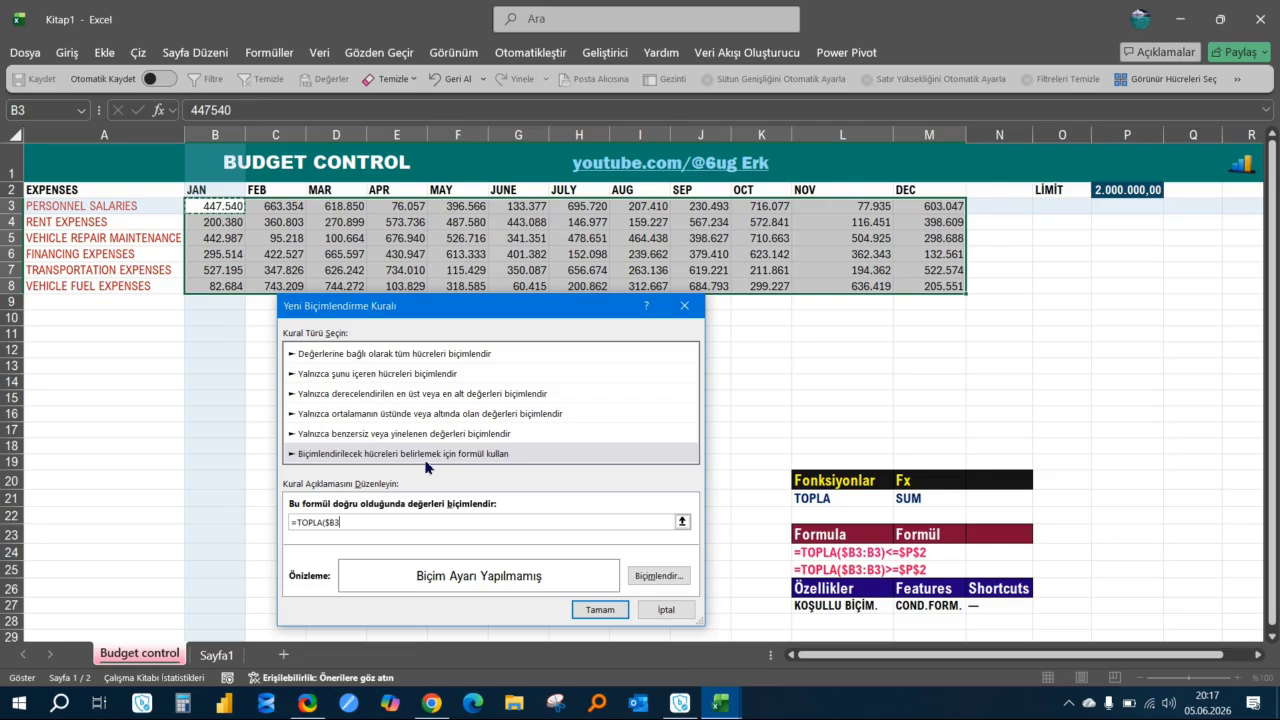
pyautogui.write(':')
pyautogui.doubleClick(355, 522)
pyautogui.press('F4')
pyautogui.click(356, 524)
pyautogui.press('BackSpace')
pyautogui.click(1143, 190)
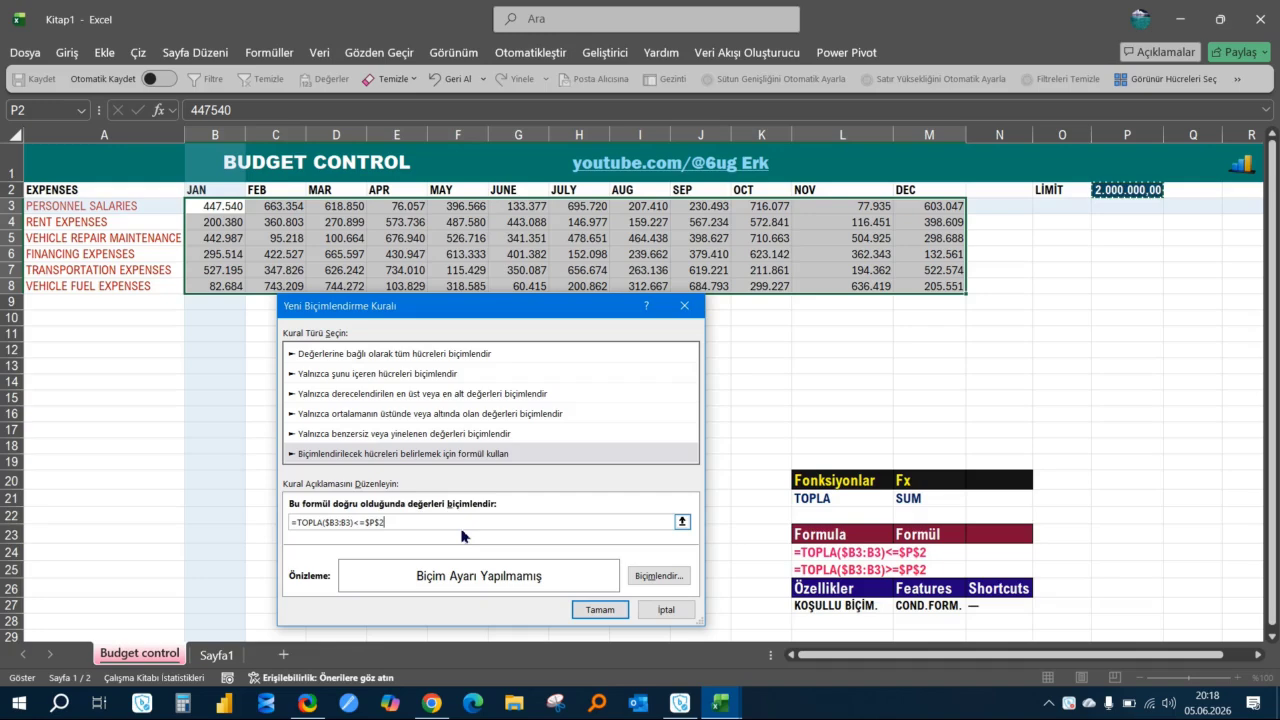
# Step: Give the rule a bright green fill from the standard colours and apply it to the expense amounts
pyautogui.click(645, 577)
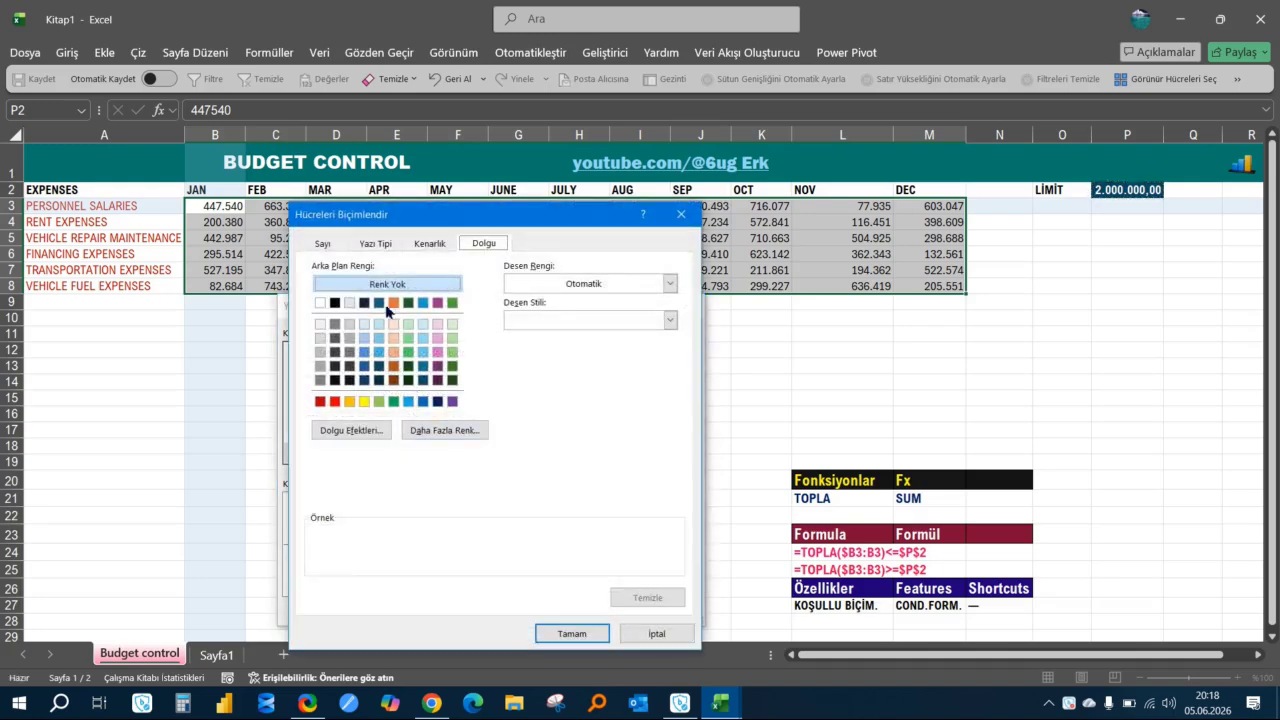
pyautogui.click(440, 430)
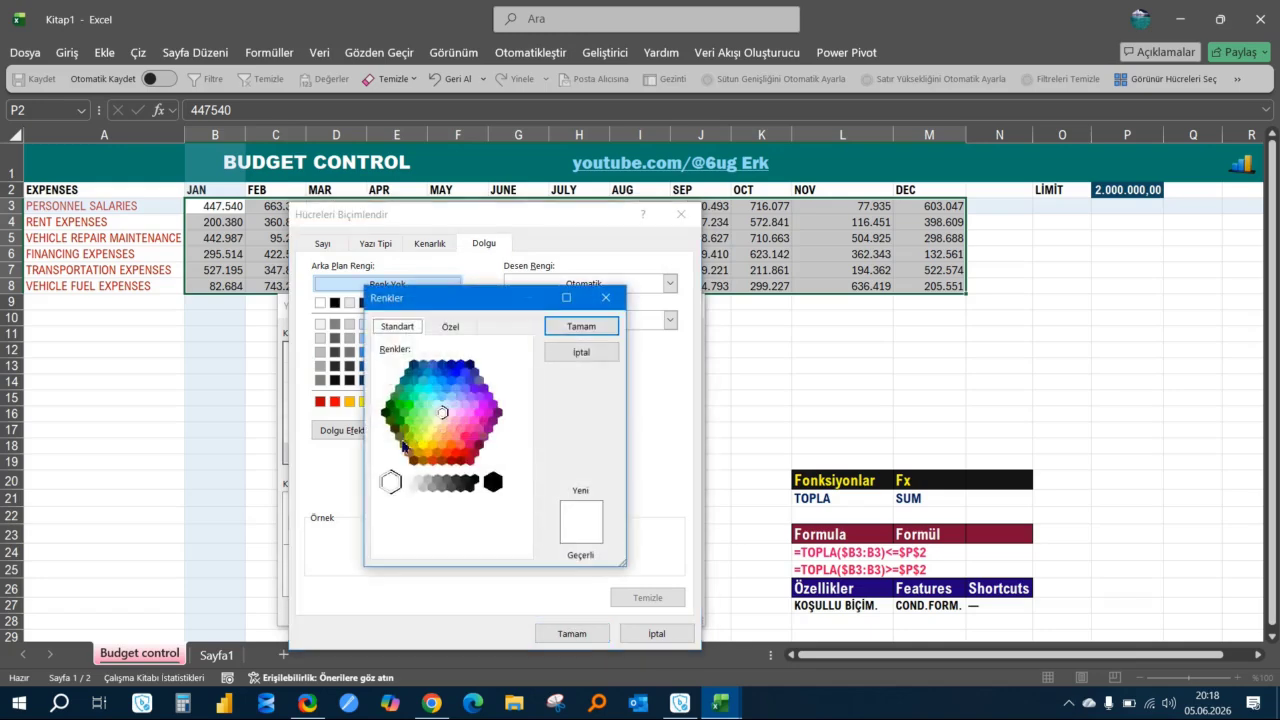
pyautogui.click(410, 418)
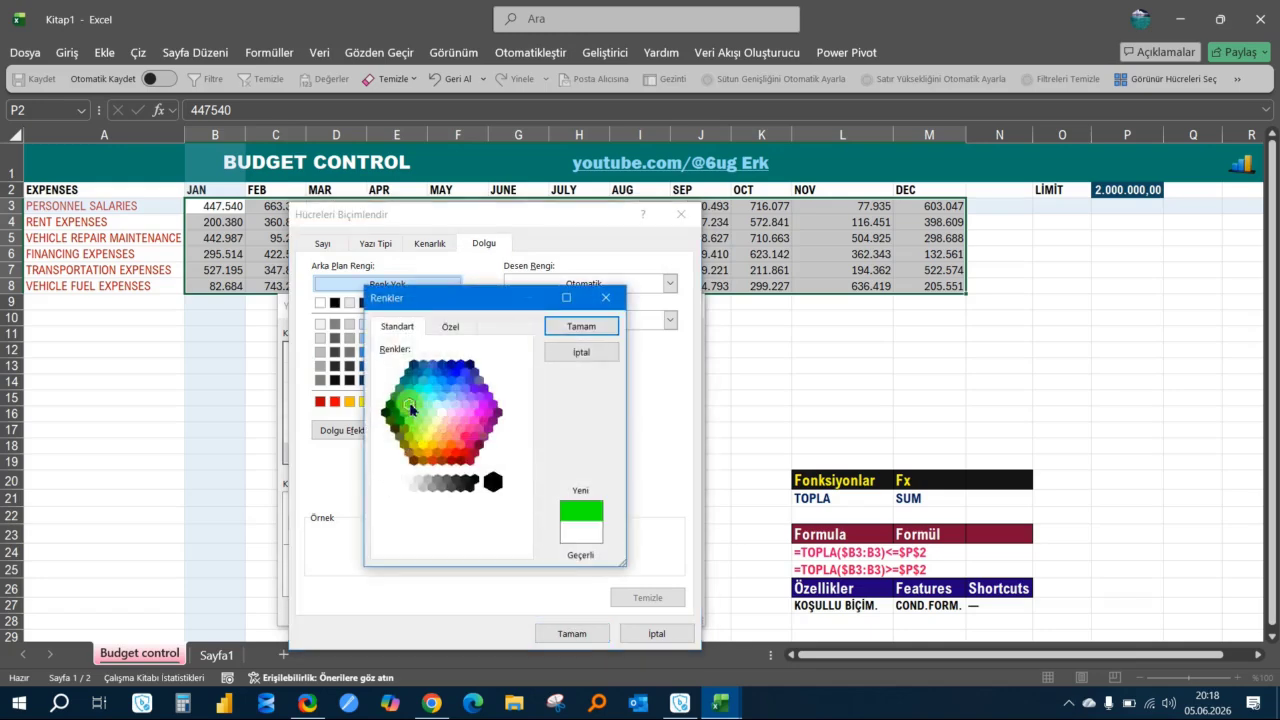
pyautogui.click(581, 326)
pyautogui.click(572, 633)
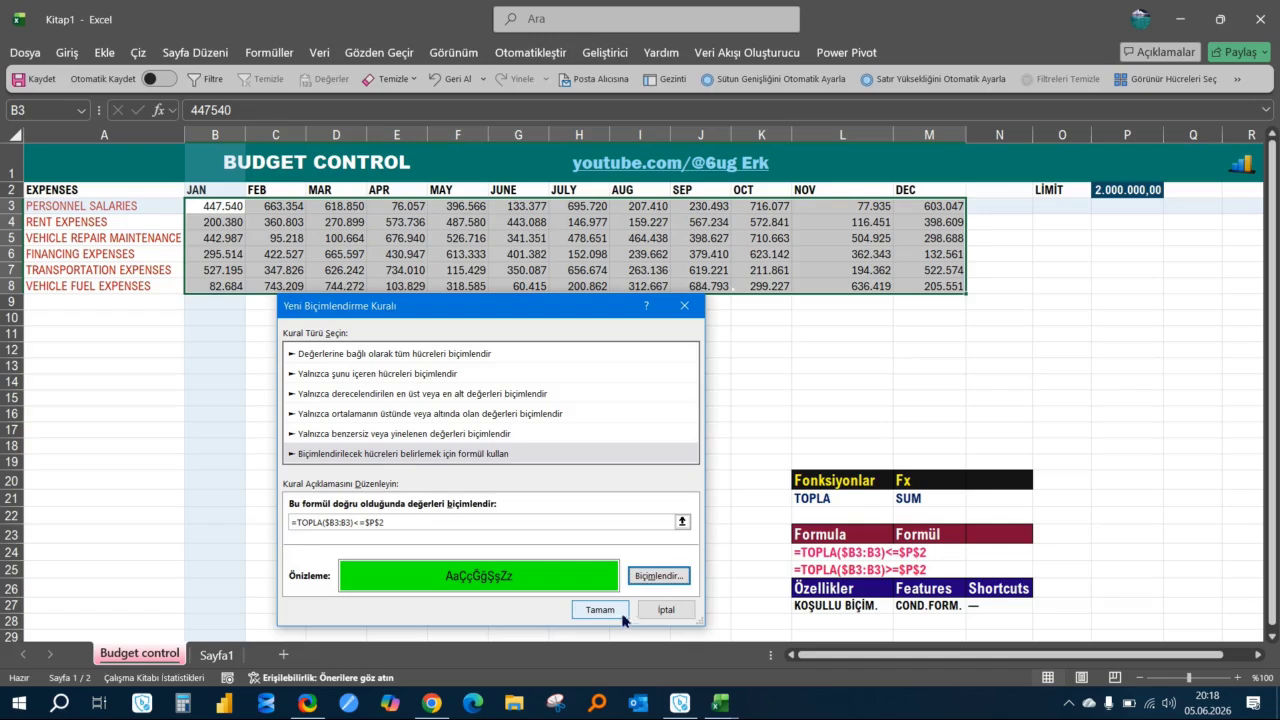
pyautogui.click(600, 609)
pyautogui.click(614, 607)
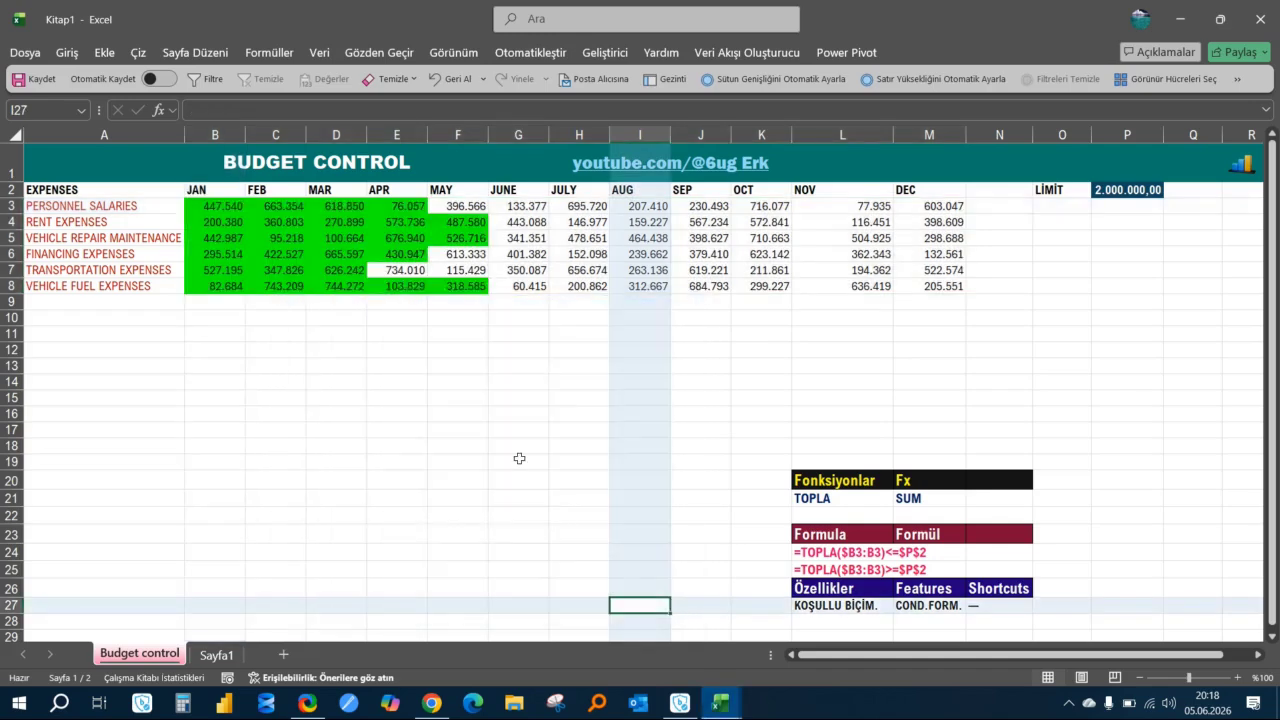
# Step: Check the personnel salary sums for January to April and January to May against the limit
pyautogui.moveTo(229, 208); pyautogui.dragTo(424, 205)
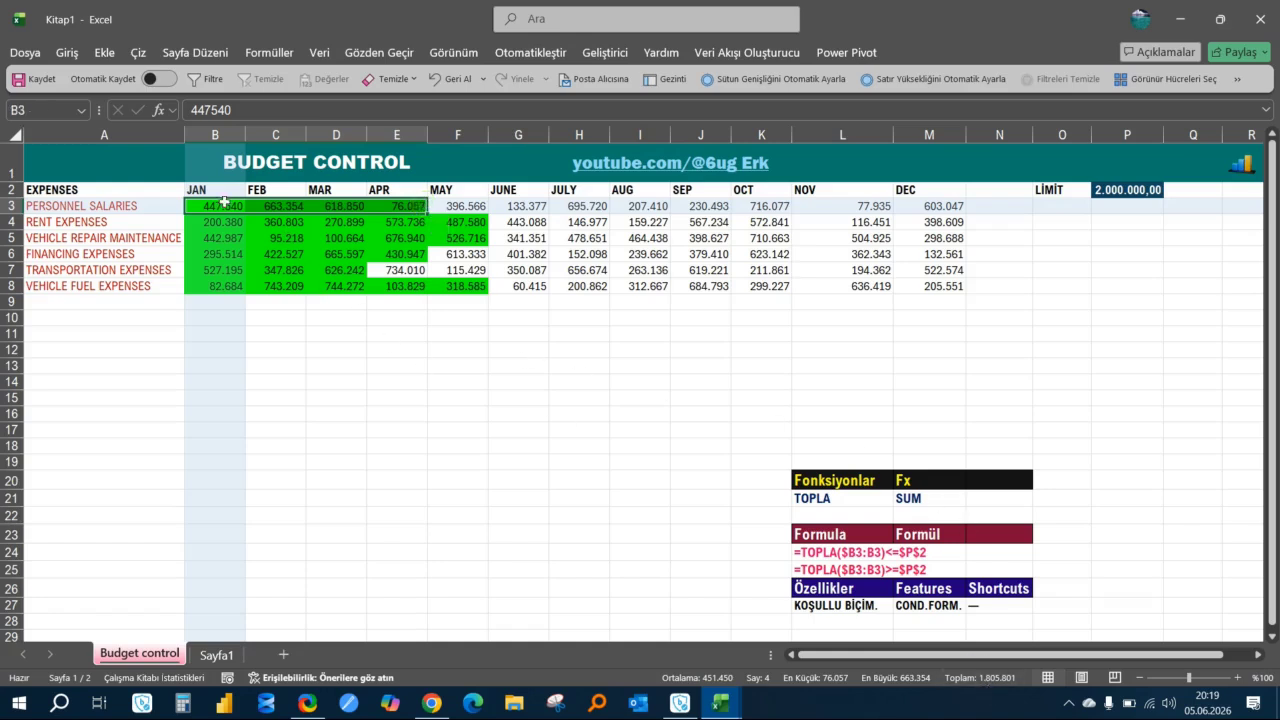
pyautogui.moveTo(217, 205); pyautogui.dragTo(465, 209)
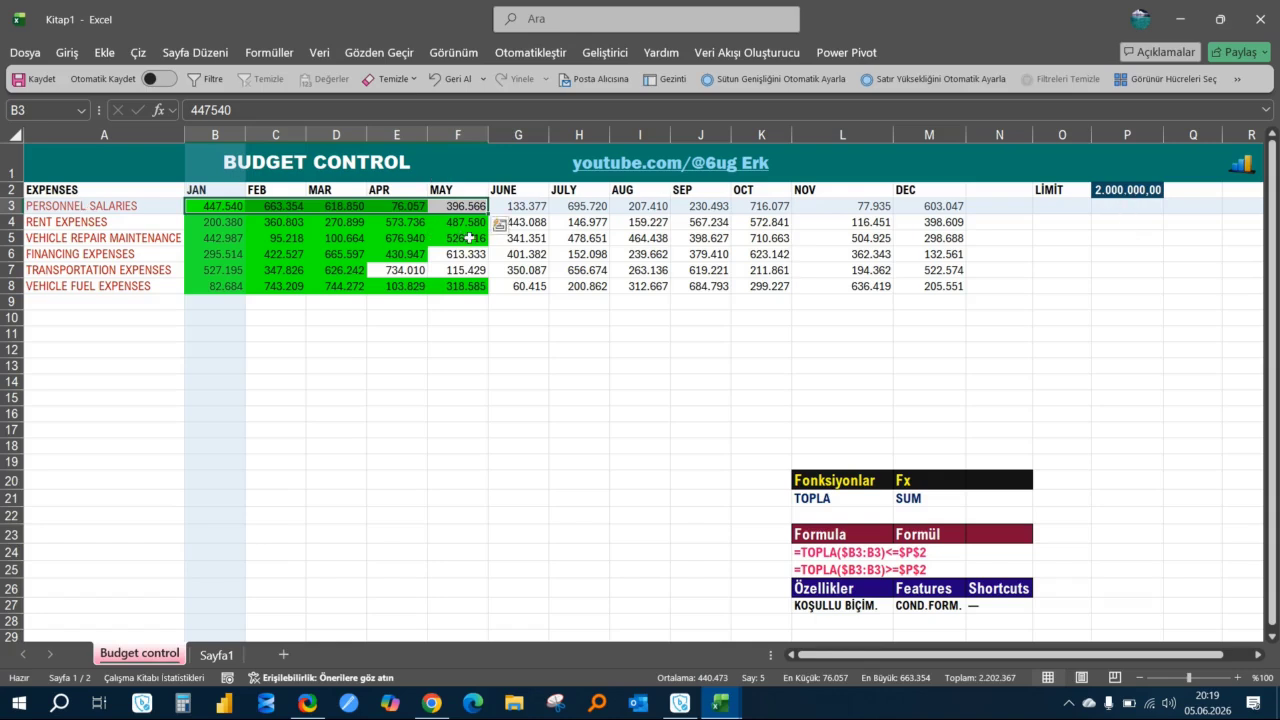
pyautogui.click(275, 221)
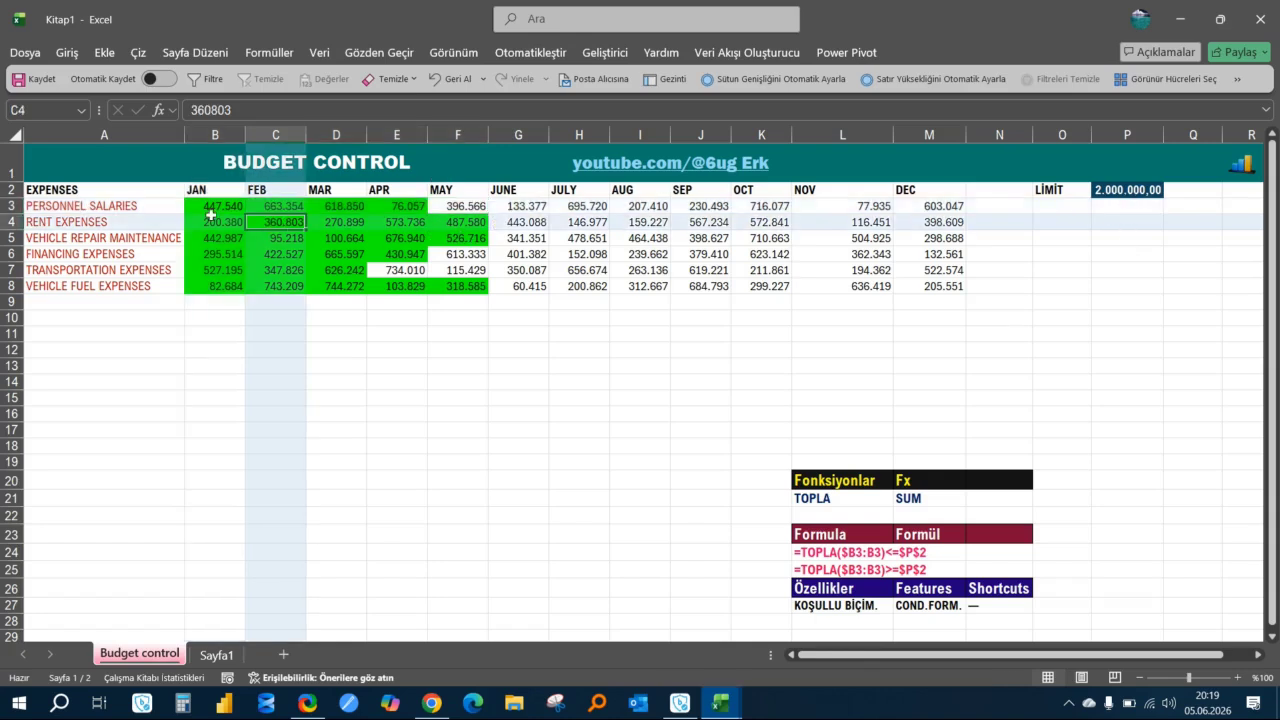
pyautogui.click(450, 205)
pyautogui.click(672, 254)
pyautogui.click(473, 208)
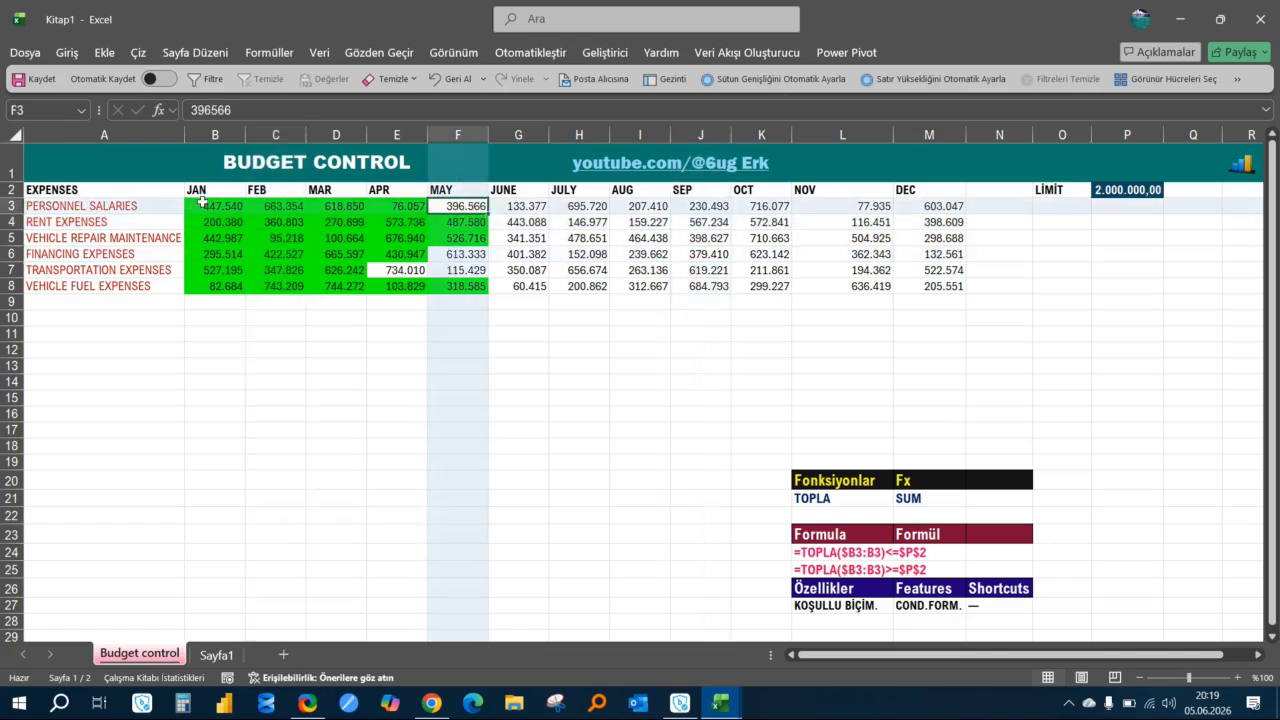
pyautogui.click(412, 368)
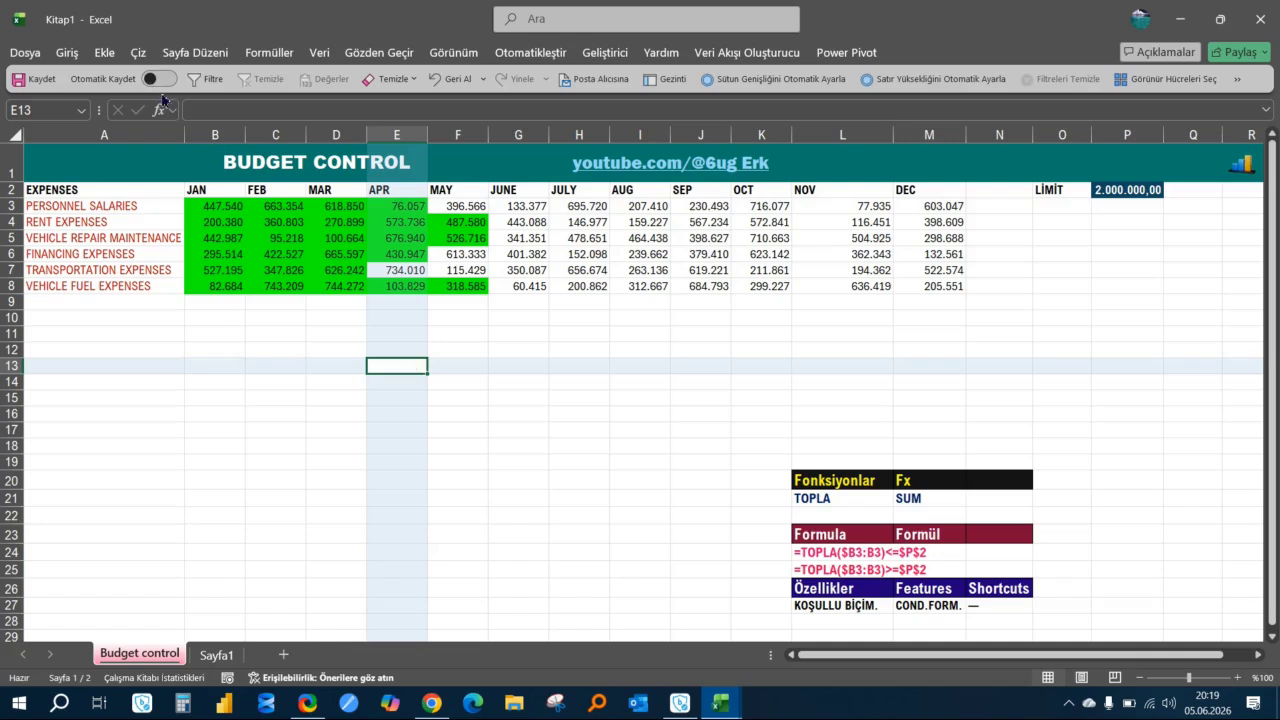
# Step: Select all cells that have conditional formats on the sheet using Go To Special
pyautogui.hotkey('ctrl', 'g')
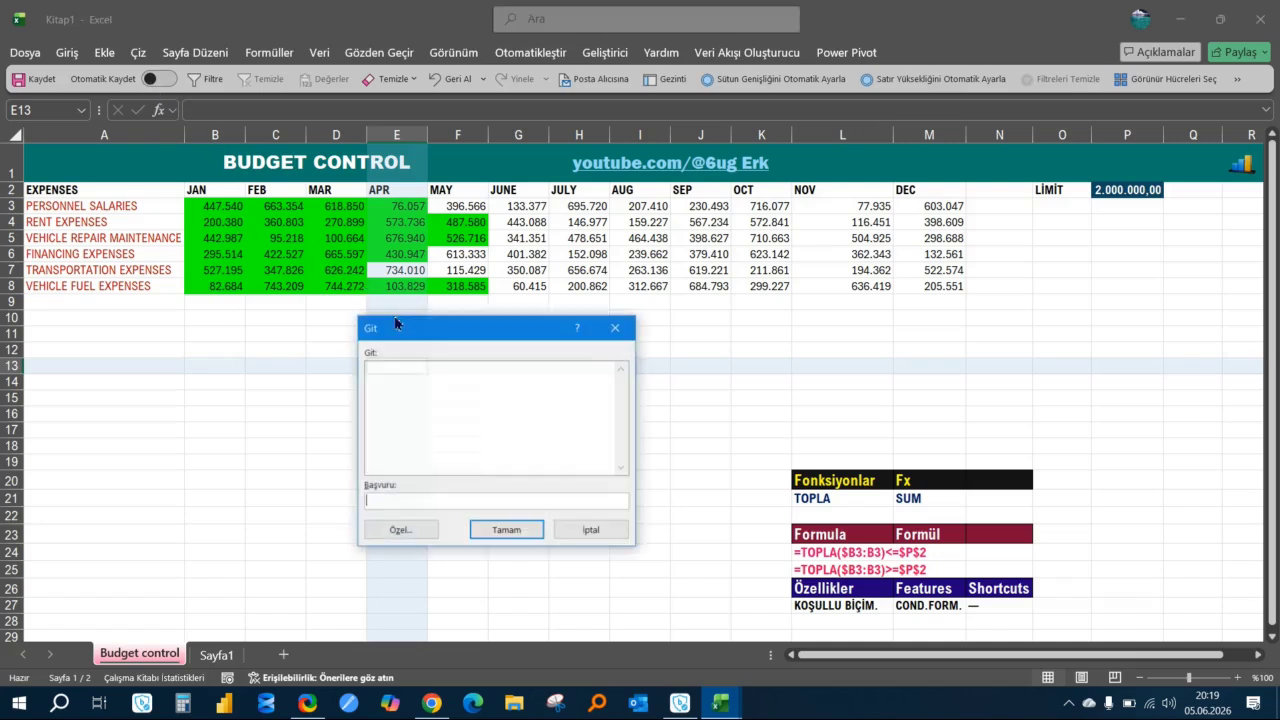
pyautogui.click(421, 538)
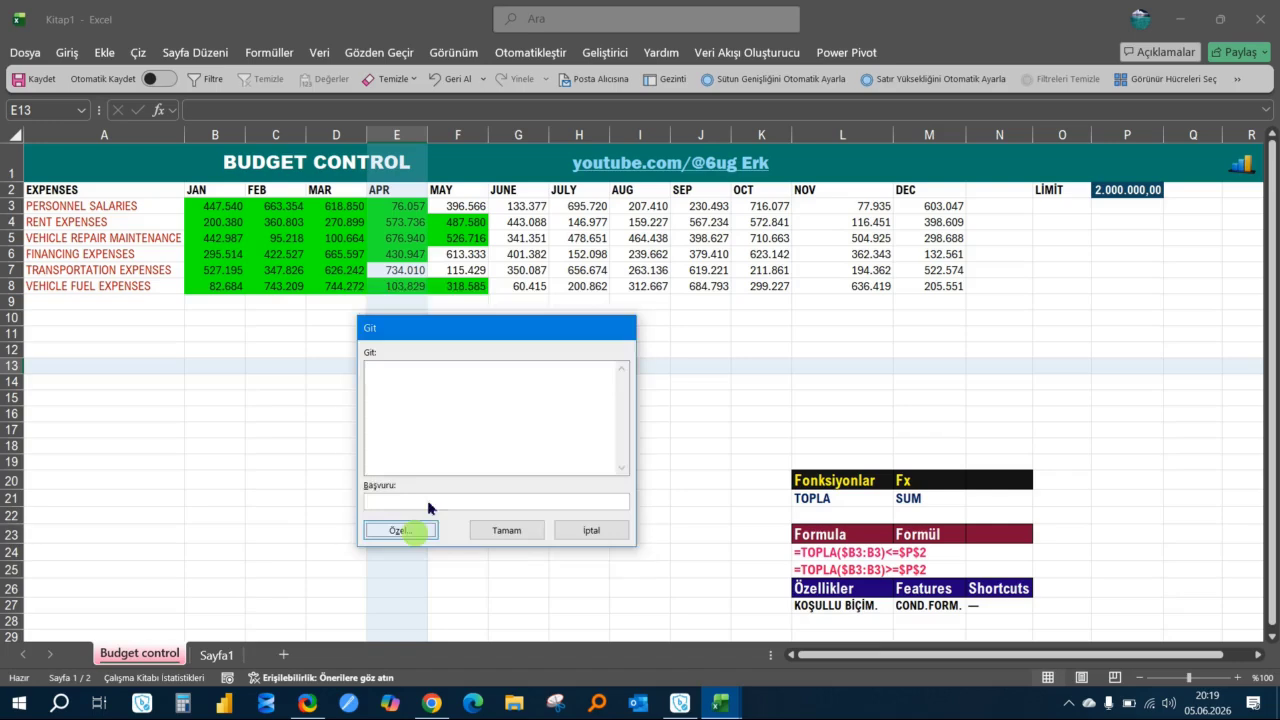
pyautogui.click(575, 477)
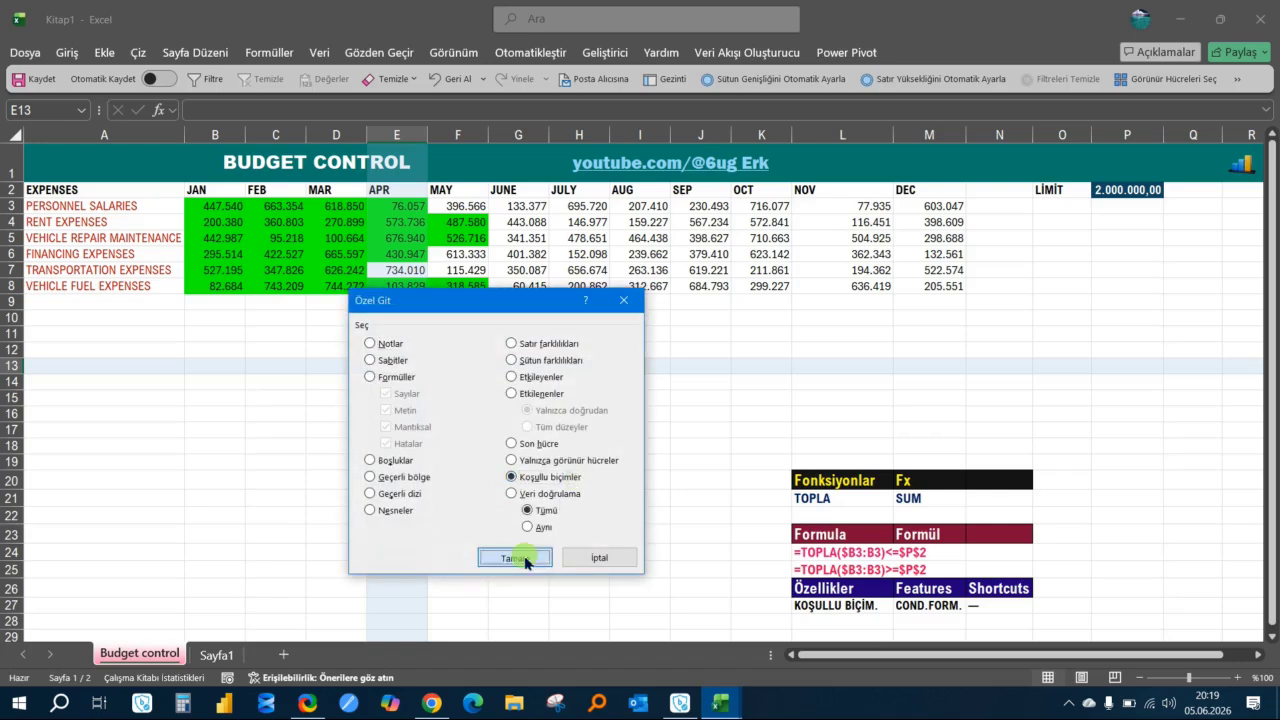
pyautogui.click(514, 557)
# Step: Duplicate the green rule in the conditional formatting rules manager
pyautogui.click(66, 52)
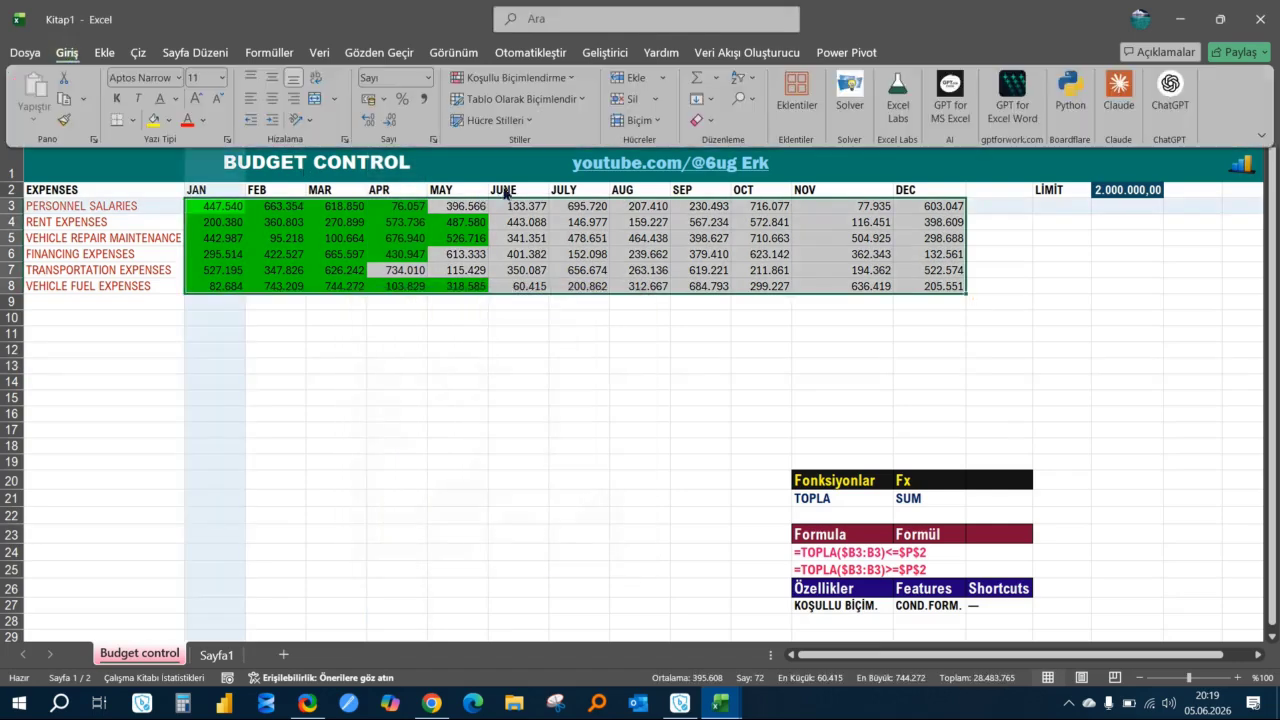
pyautogui.click(568, 78)
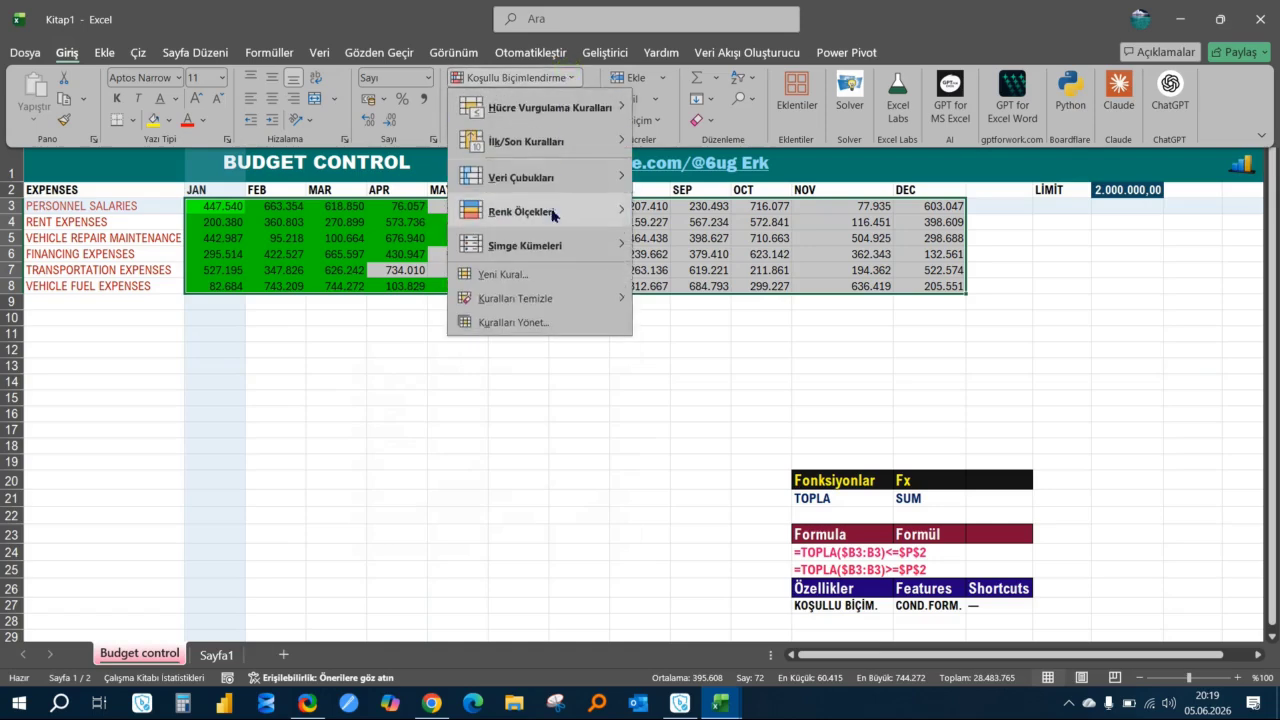
pyautogui.click(532, 323)
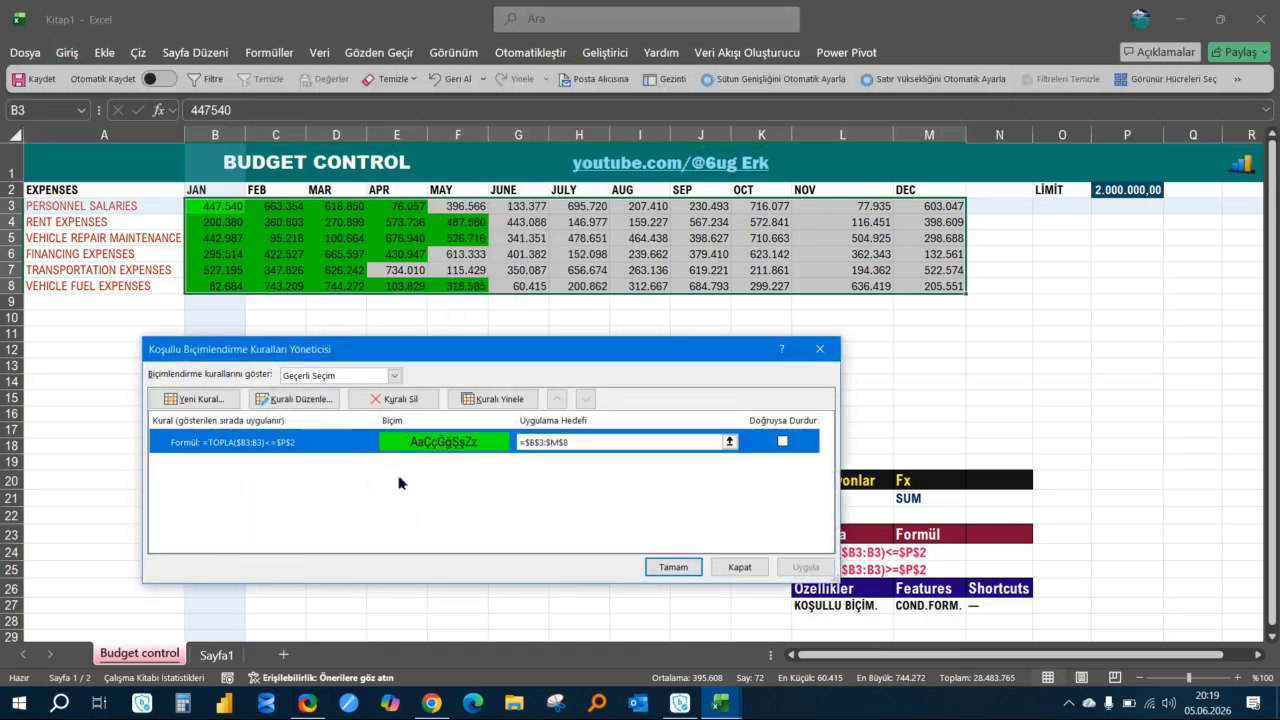
pyautogui.click(481, 401)
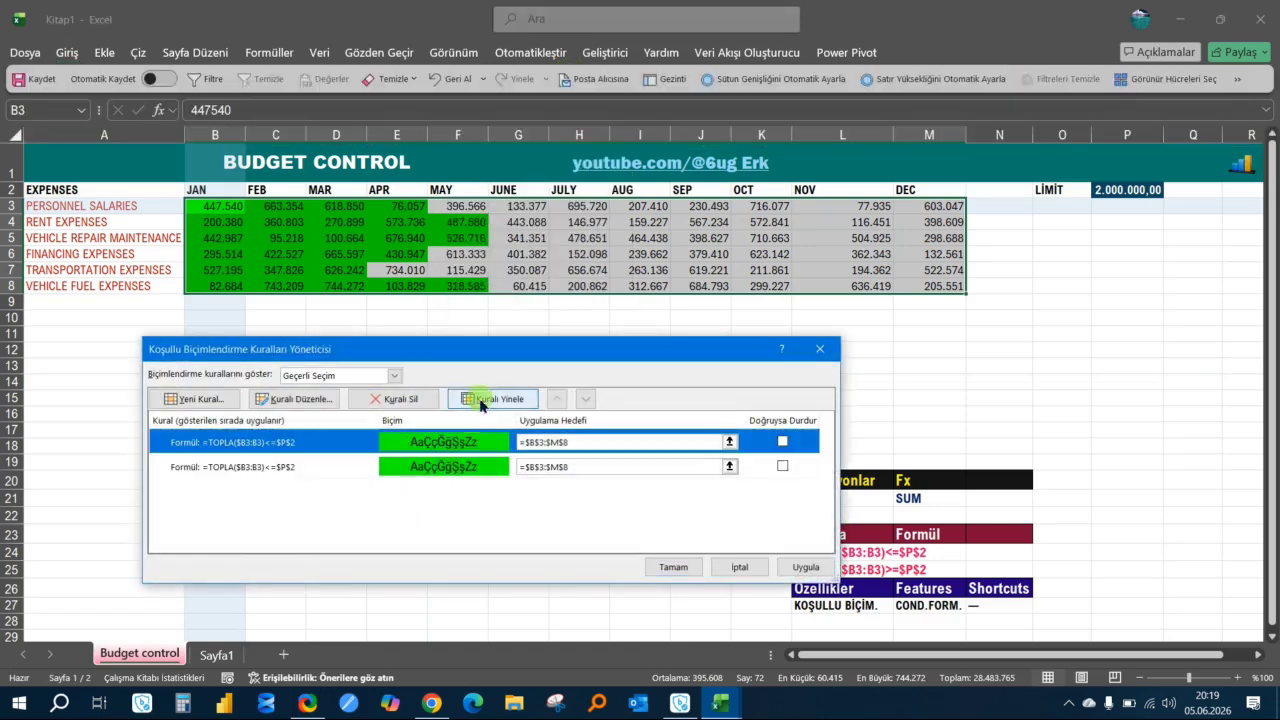
# Step: Change the second duplicated rule's formula to =TOPLA($B3:B3)>=$P$2
pyautogui.click(466, 468)
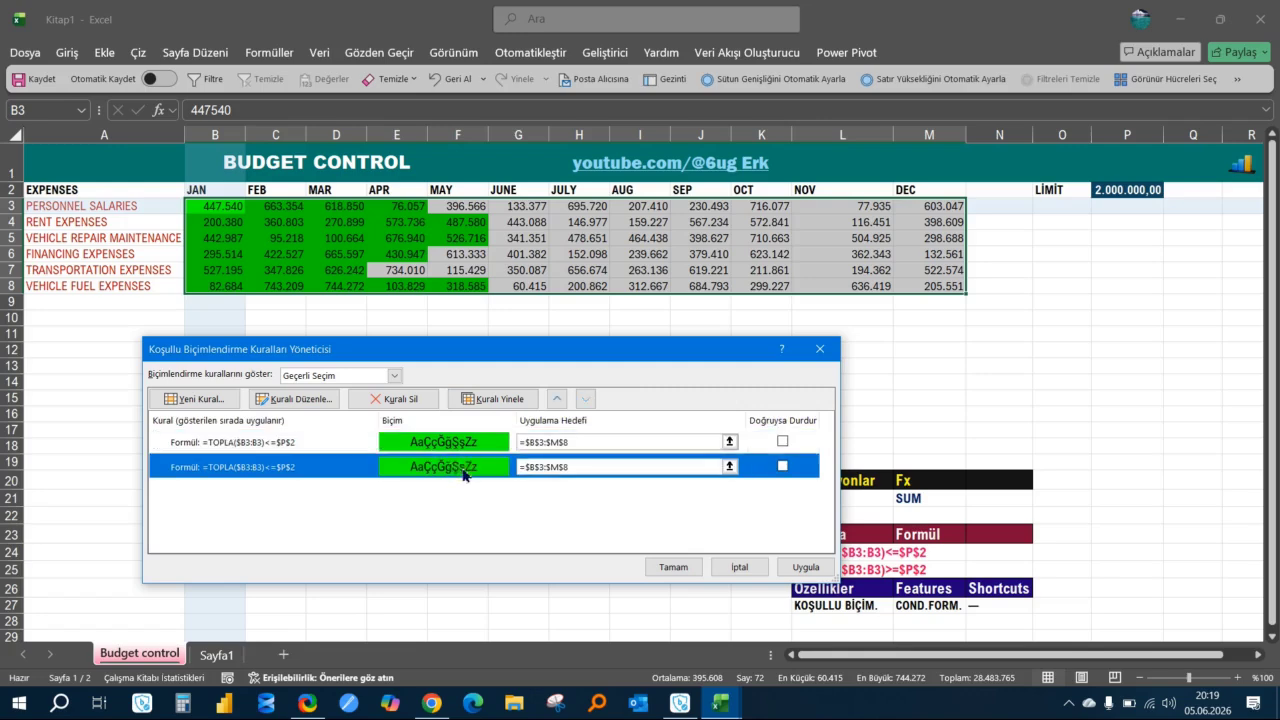
pyautogui.doubleClick(463, 474)
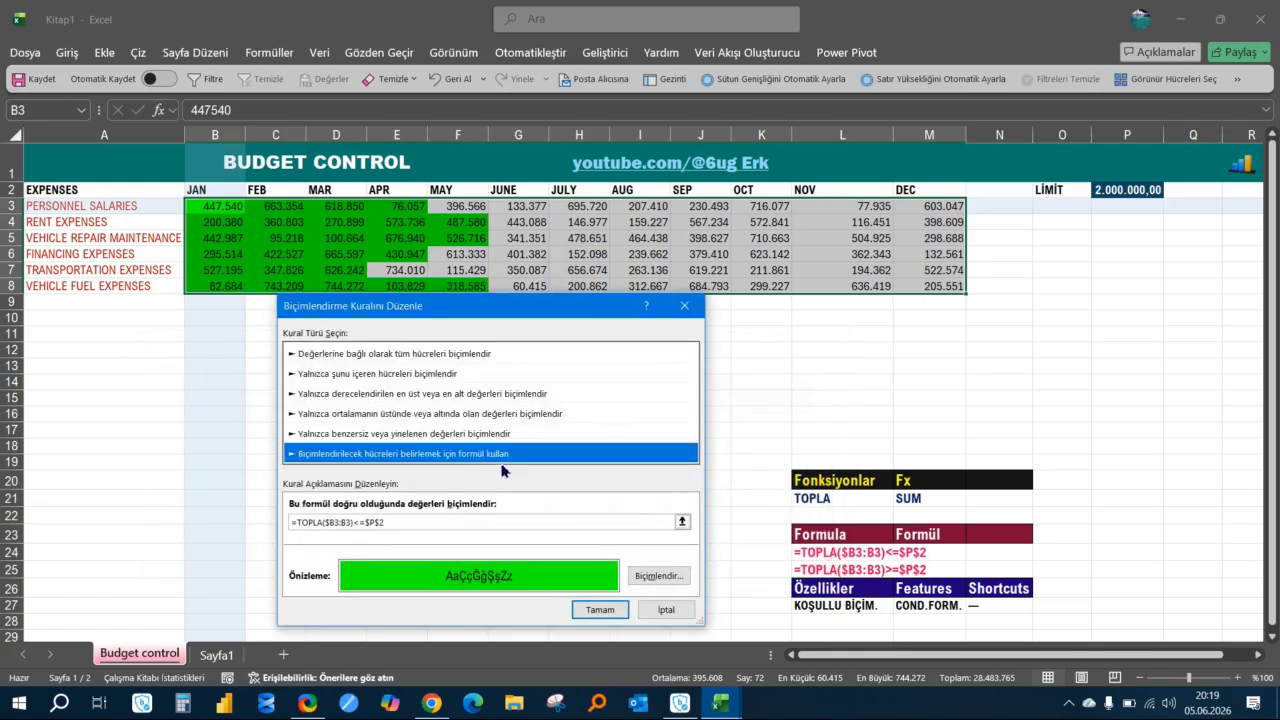
pyautogui.click(361, 522)
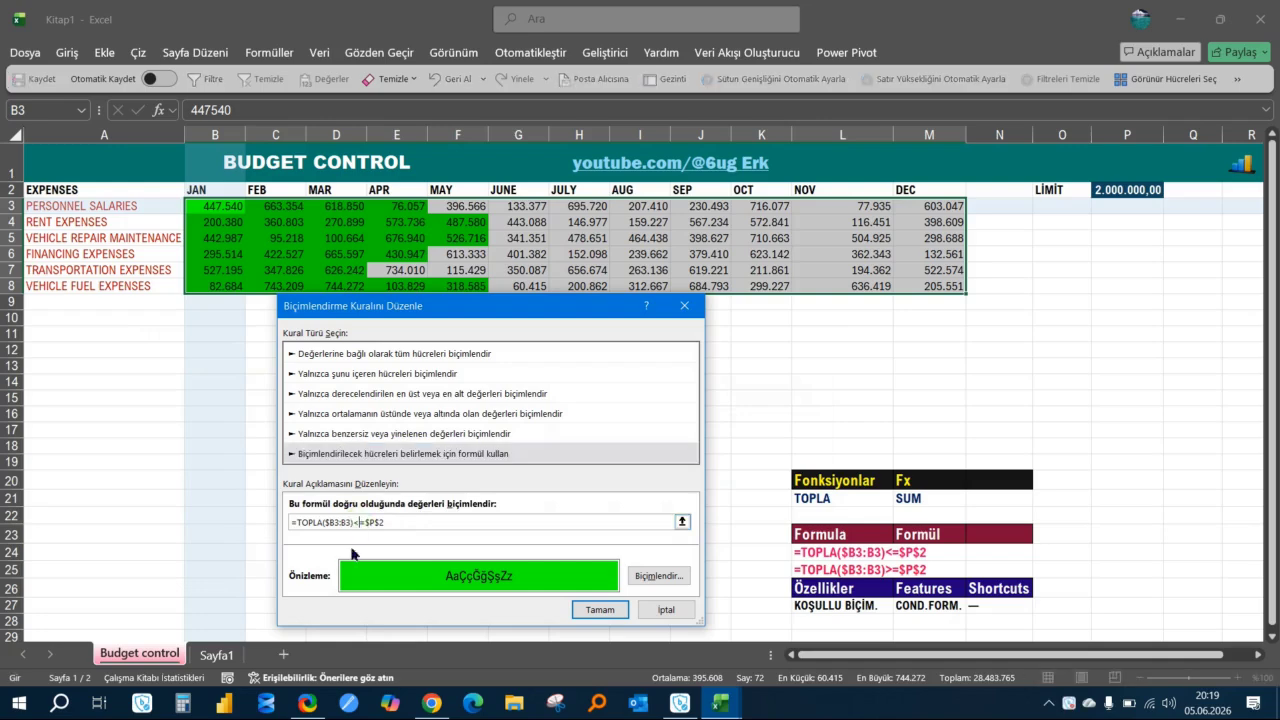
pyautogui.press('BackSpace')
pyautogui.write('>')
# Step: Give the >= rule a pink fill from the standard colours and apply both rules to the expense amounts
pyautogui.click(657, 576)
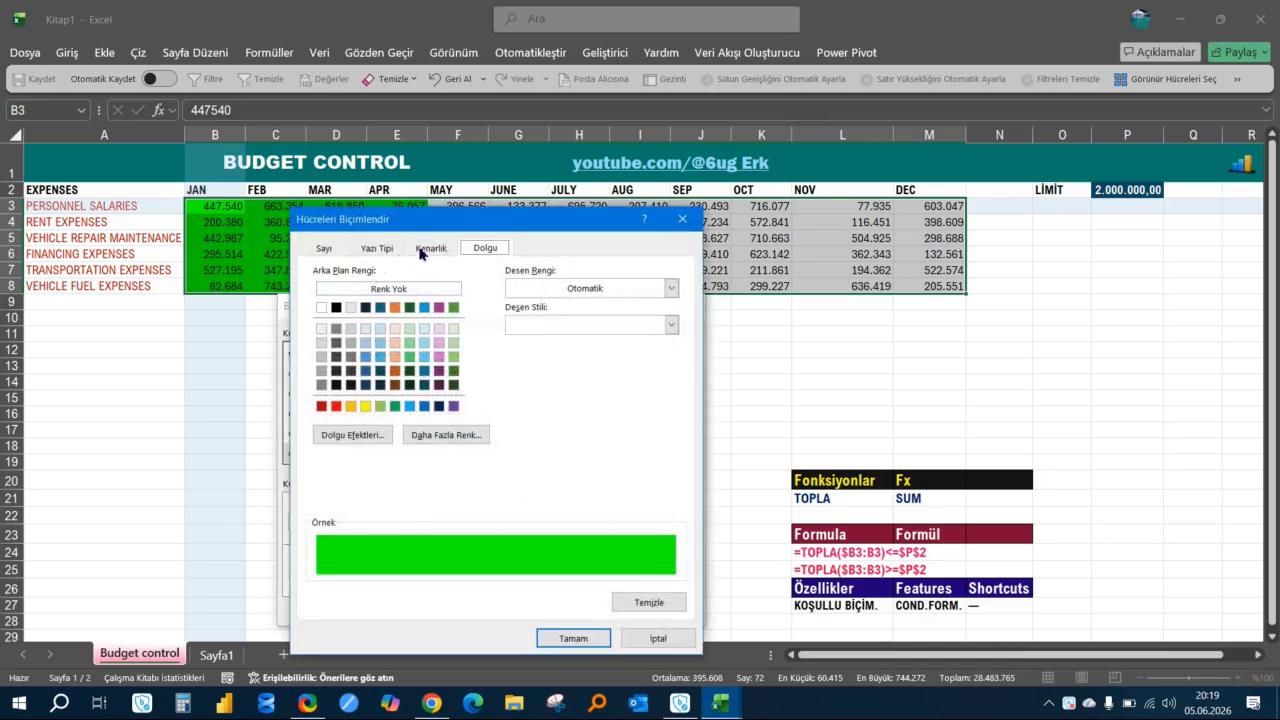
pyautogui.click(465, 433)
pyautogui.click(479, 441)
pyautogui.click(576, 340)
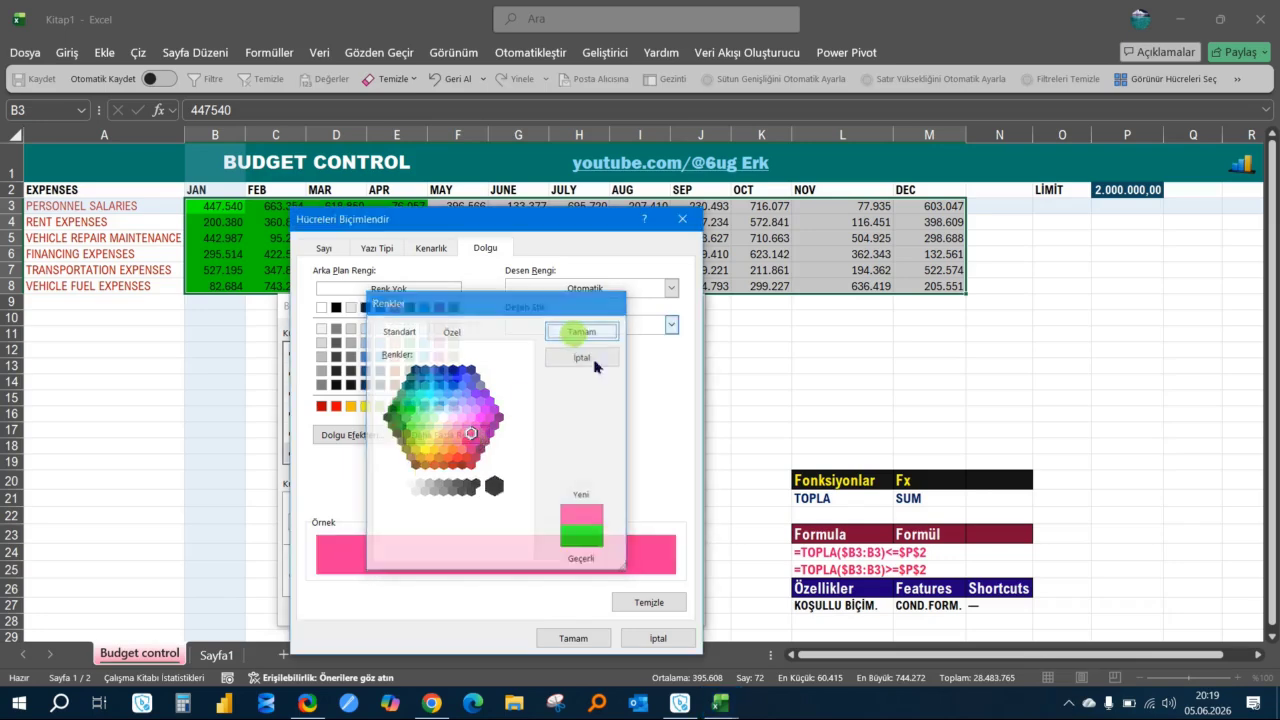
pyautogui.click(575, 638)
pyautogui.click(598, 611)
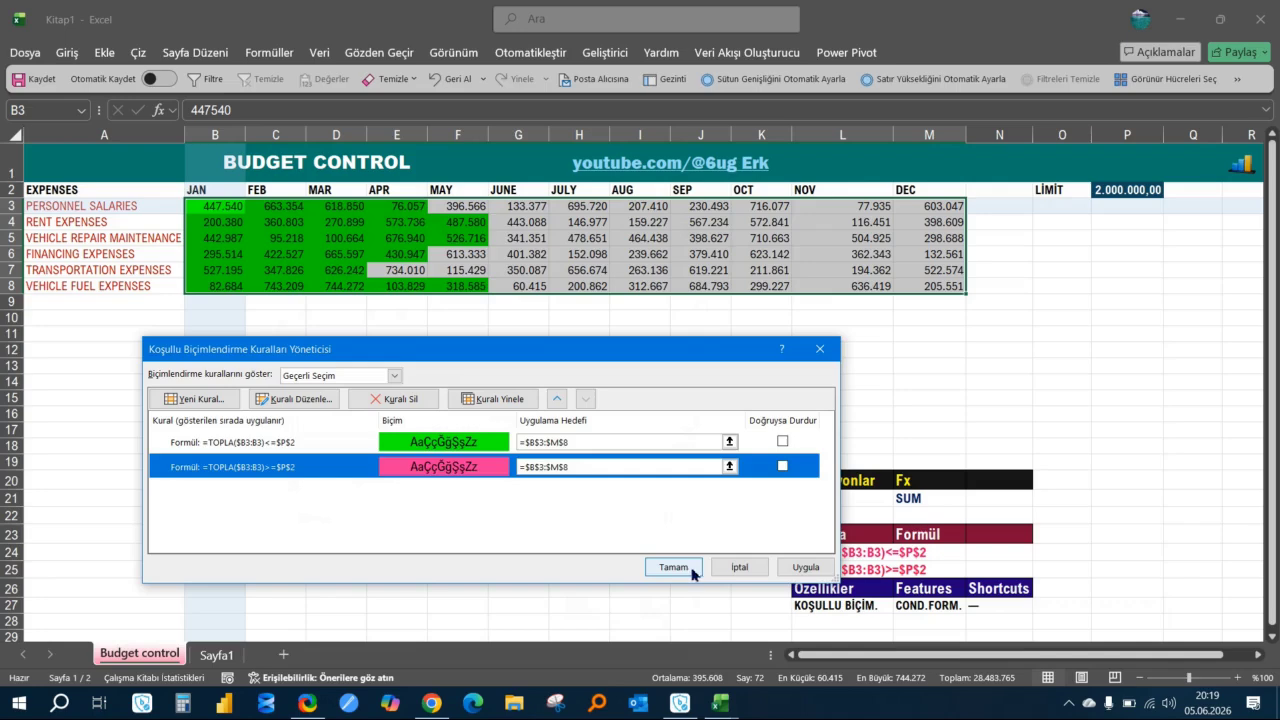
pyautogui.click(806, 567)
pyautogui.click(680, 568)
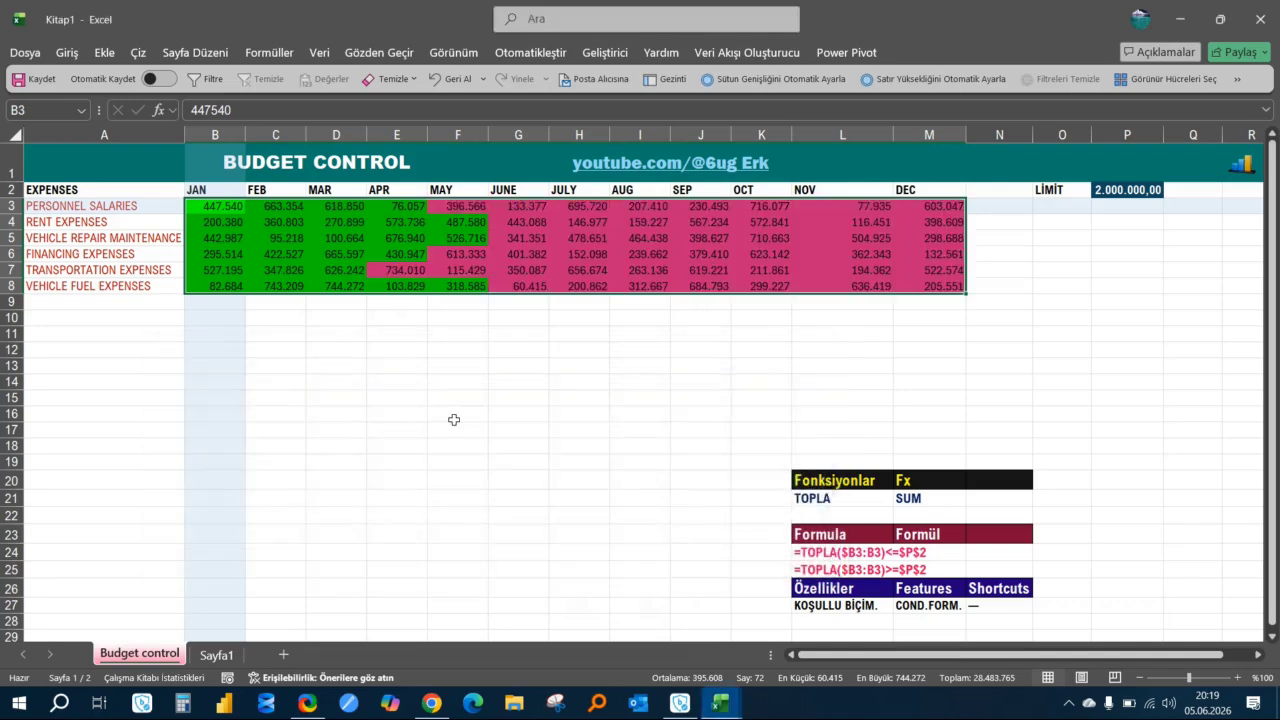
pyautogui.click(520, 399)
pyautogui.click(385, 338)
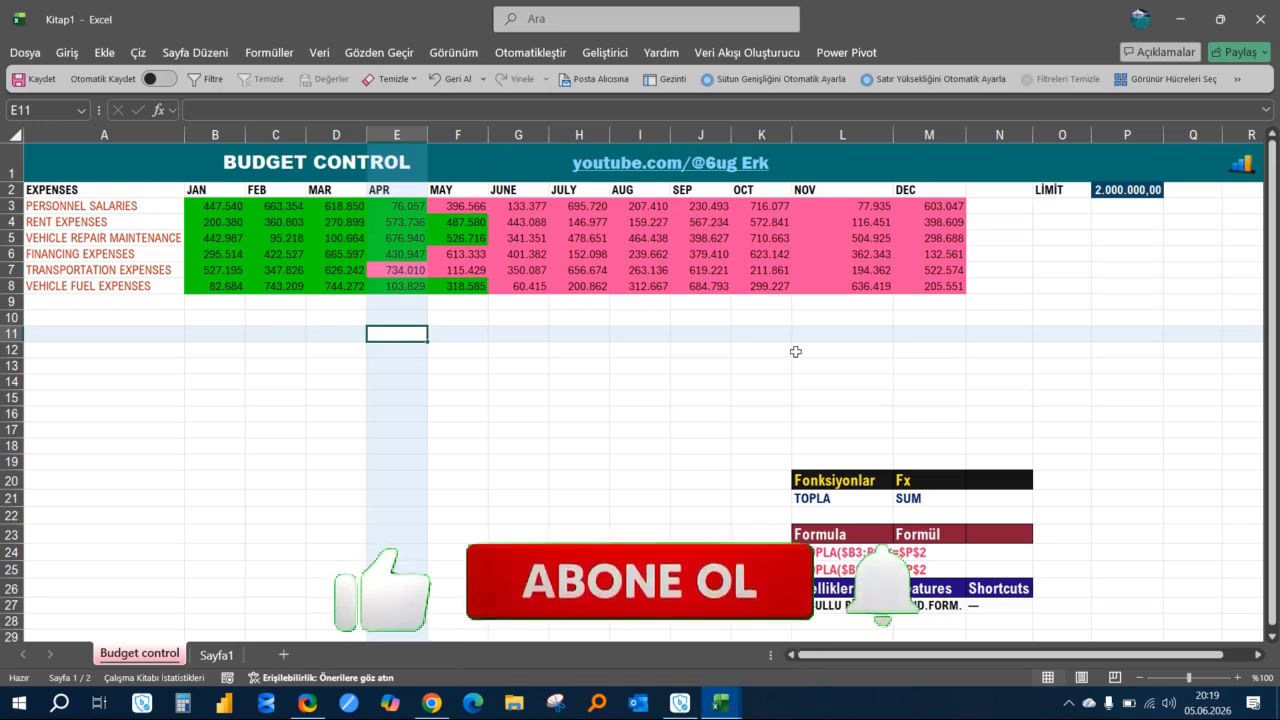
# Step: Compare the personnel salary sums for January to May and January to April with the limit in P2
pyautogui.click(212, 206)
pyautogui.click(1122, 190)
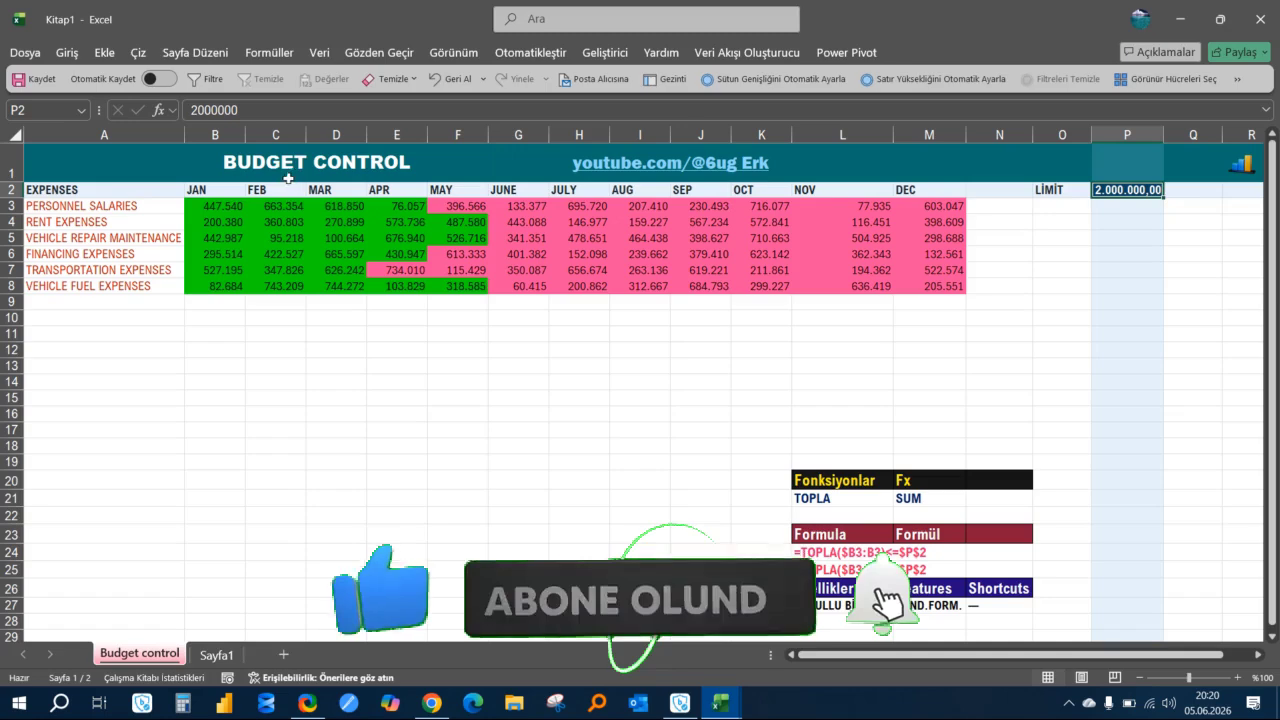
pyautogui.moveTo(212, 206); pyautogui.dragTo(478, 206)
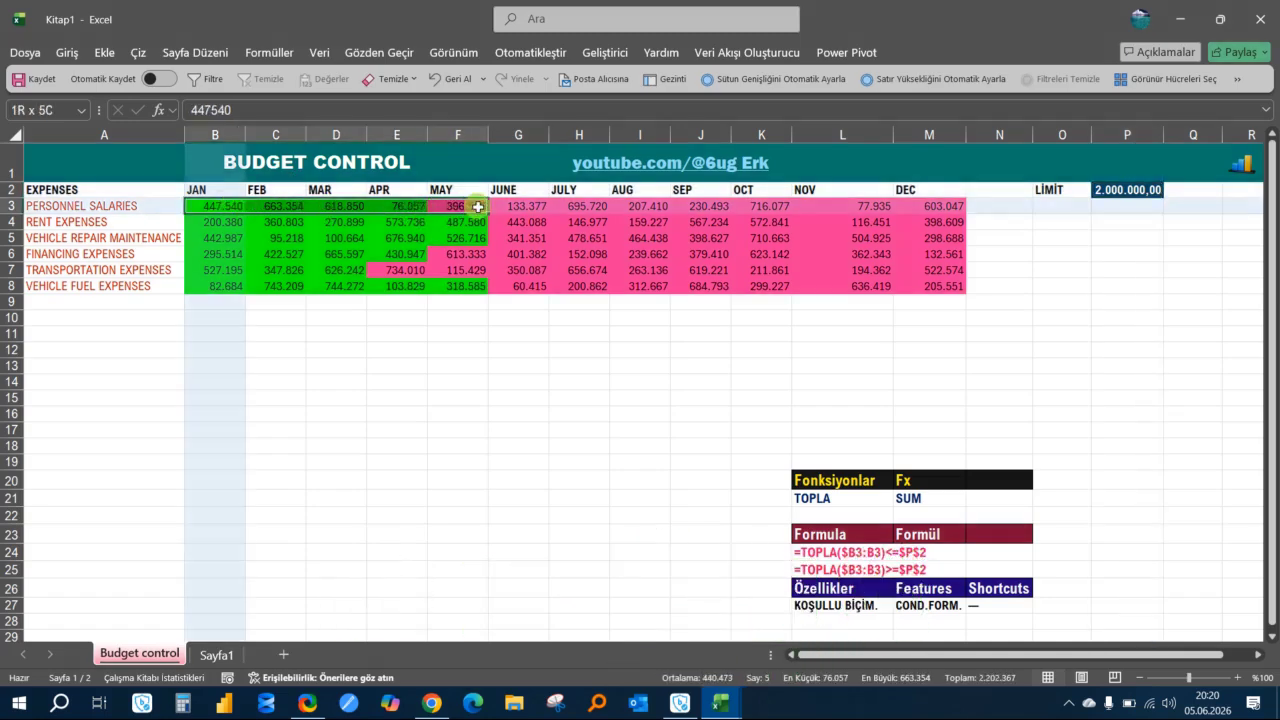
pyautogui.moveTo(478, 206); pyautogui.dragTo(418, 208)
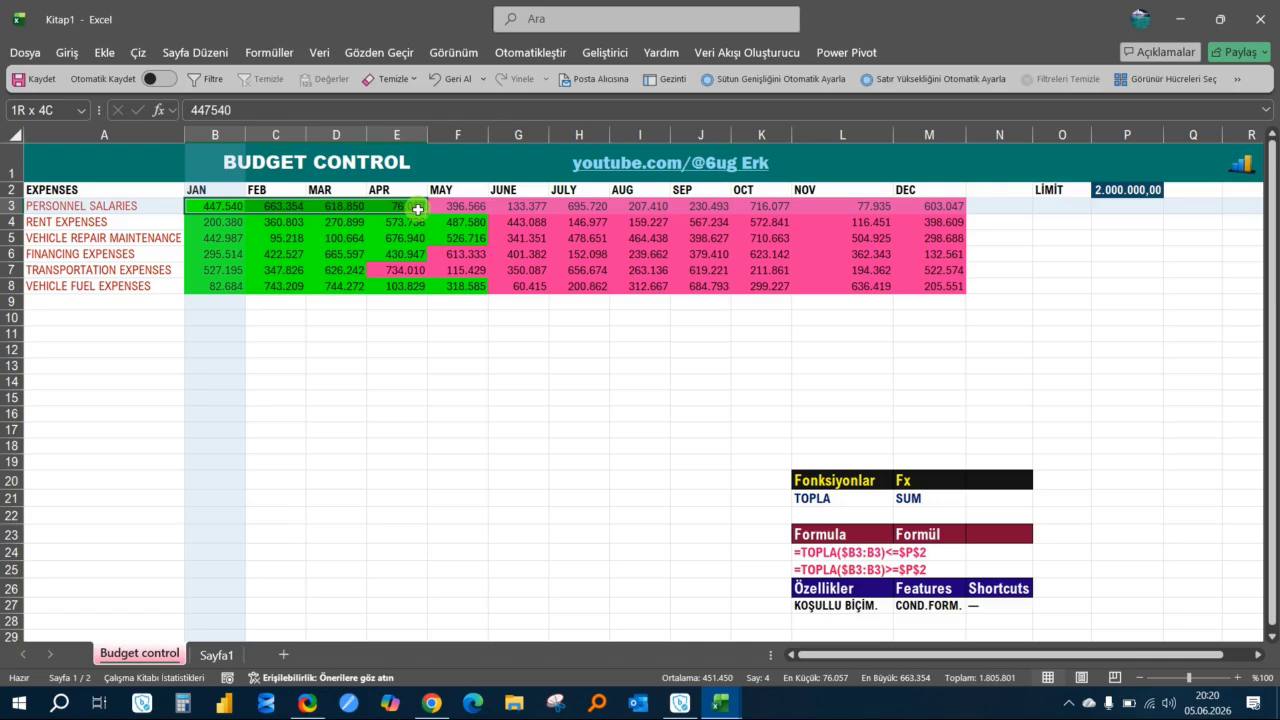
pyautogui.moveTo(418, 208); pyautogui.dragTo(460, 207)
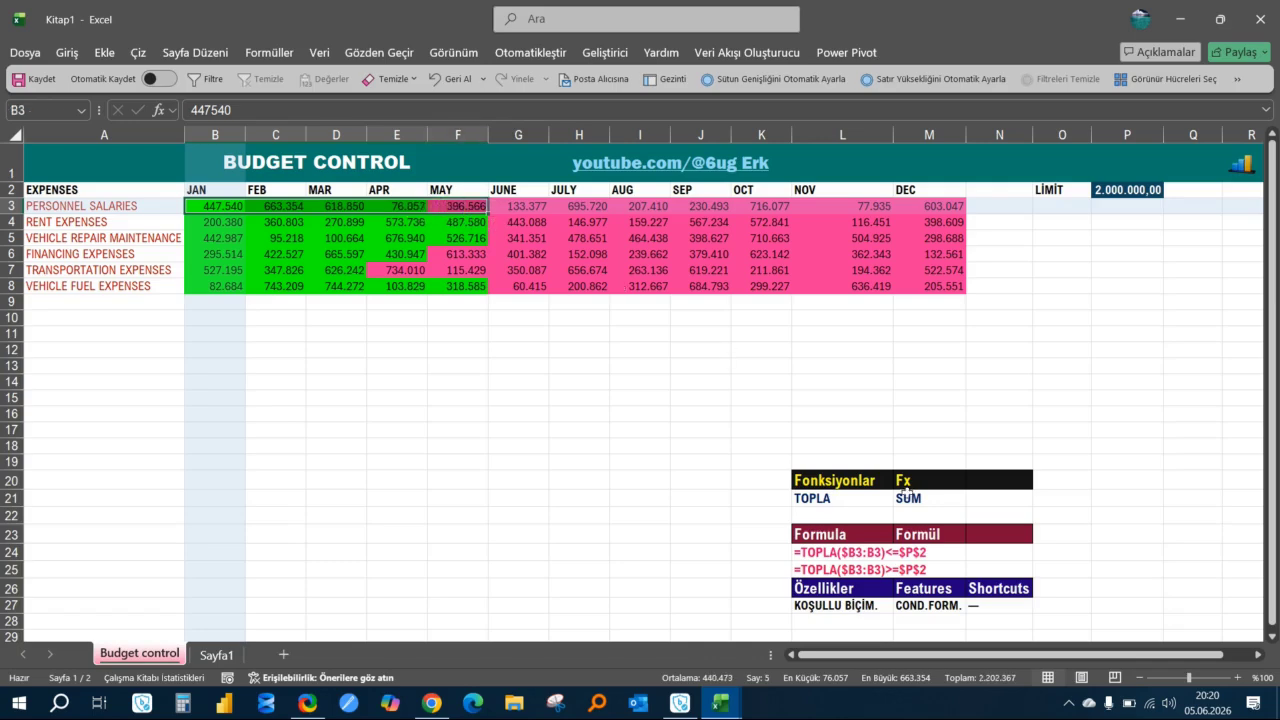
# Step: Set the budget limit in P2 to 5000000
pyautogui.click(1120, 192)
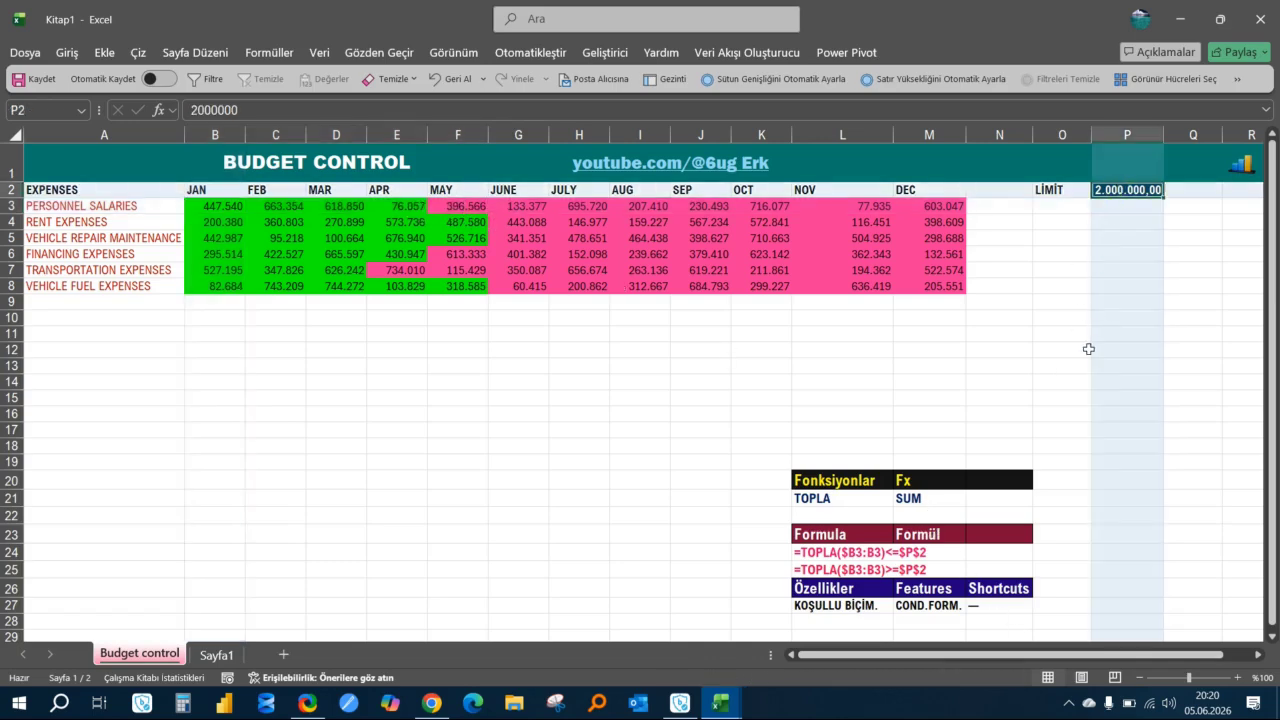
pyautogui.write('5000000')
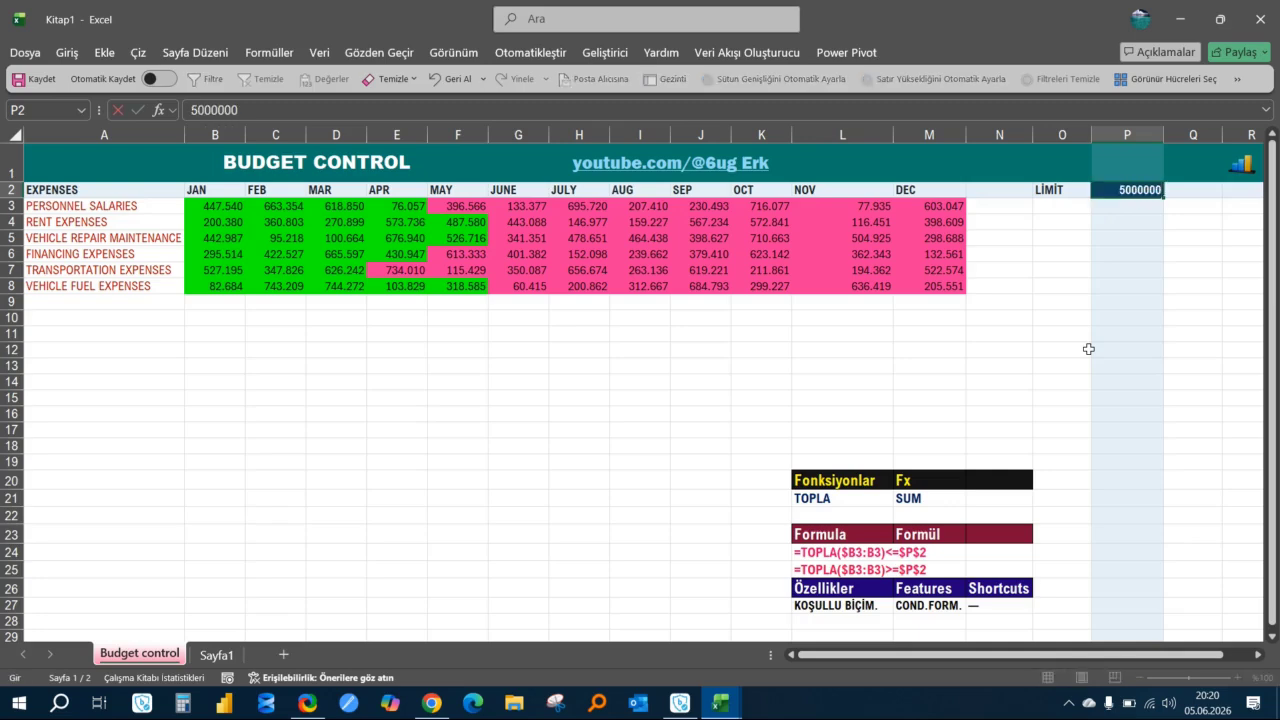
pyautogui.press('Return')
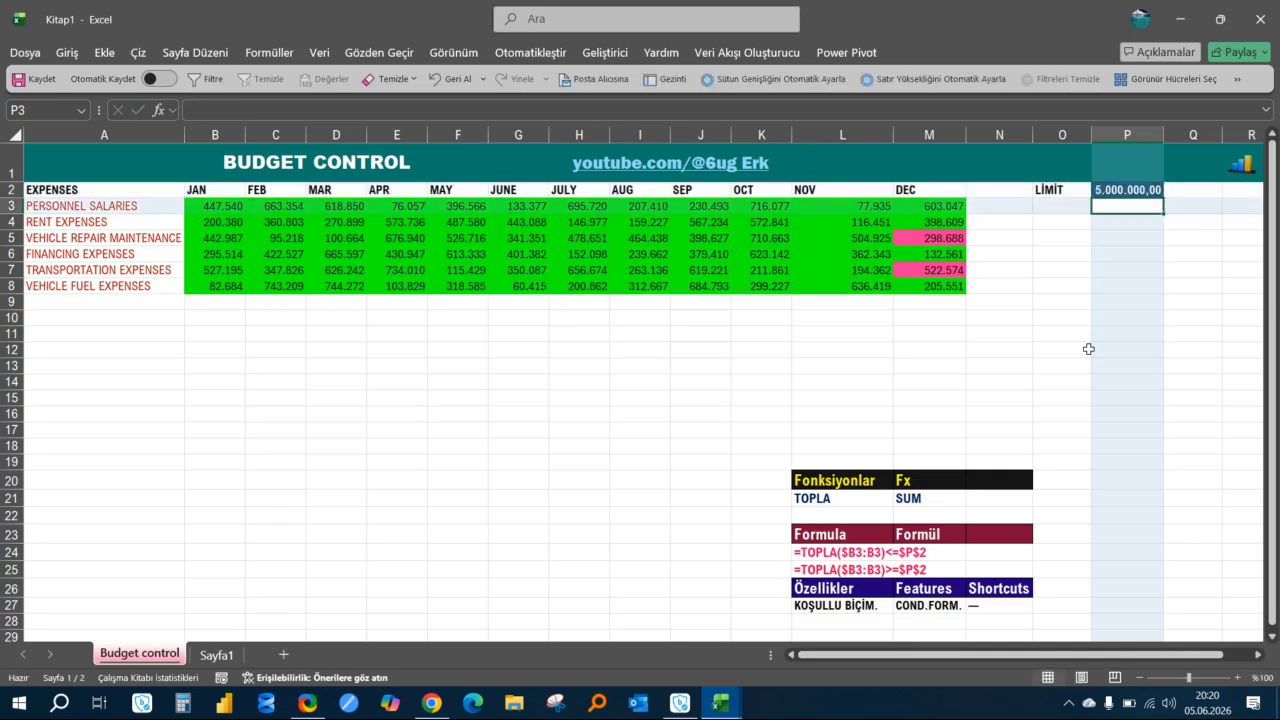
# Step: Set the budget limit in P2 to 3000000
pyautogui.click(1128, 190)
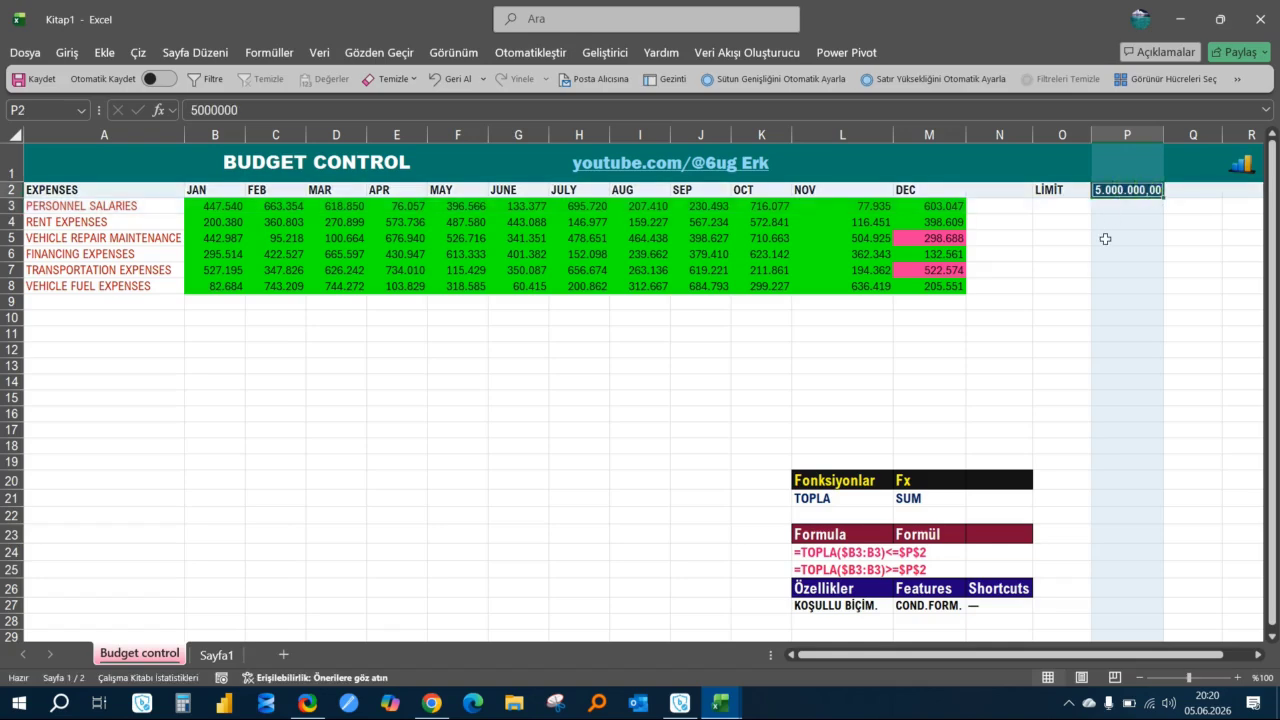
pyautogui.write('300000')
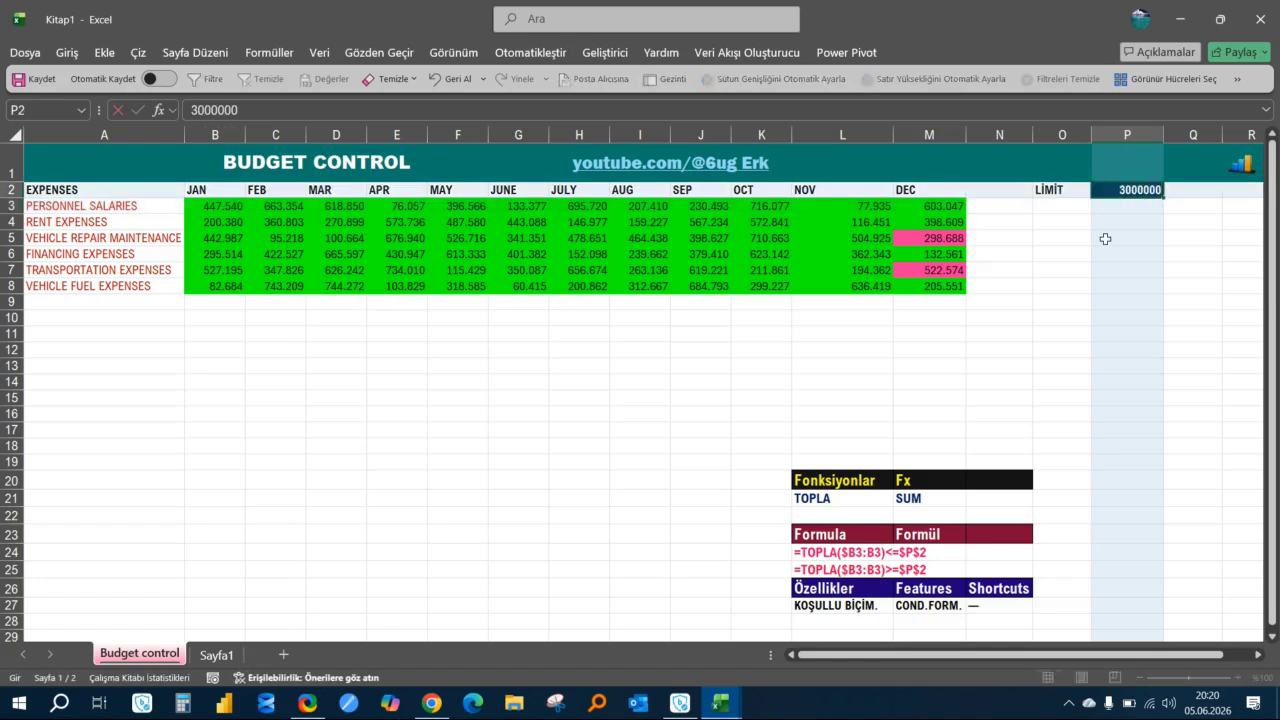
pyautogui.hotkey('ctrl', 'Return')
pyautogui.scroll(-4, 967, 198)
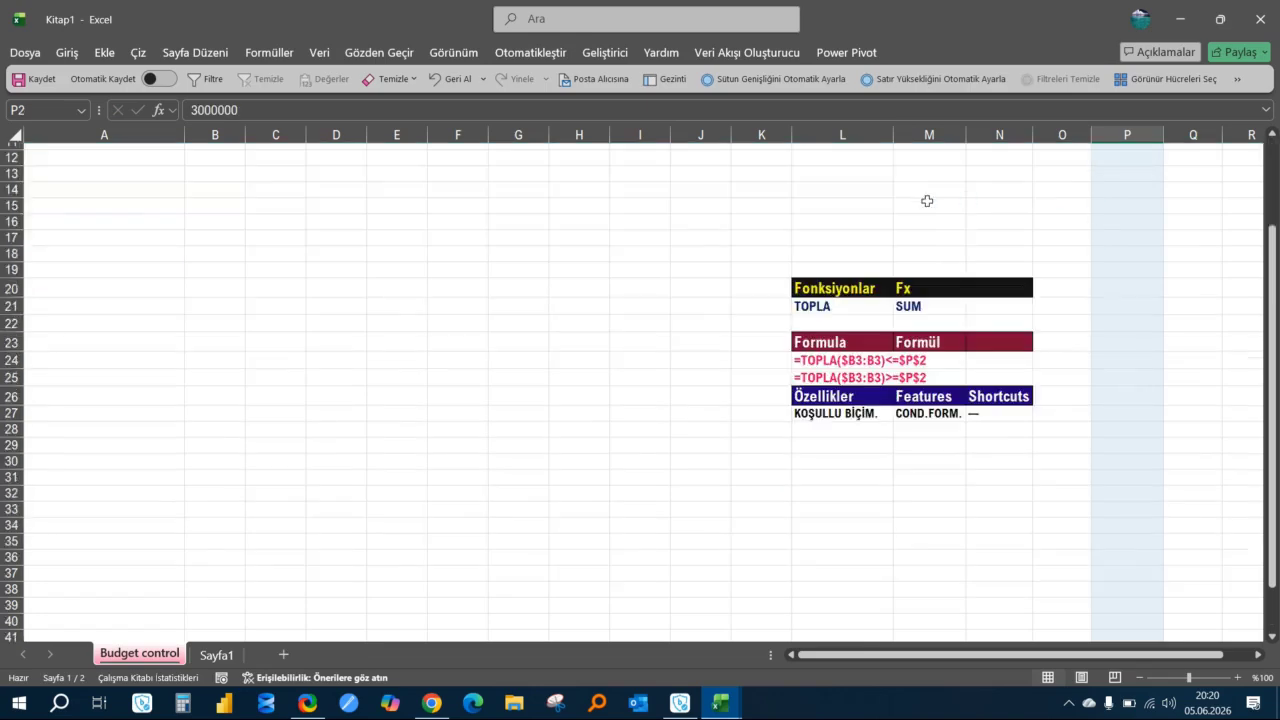
pyautogui.scroll(4, 690, 330)
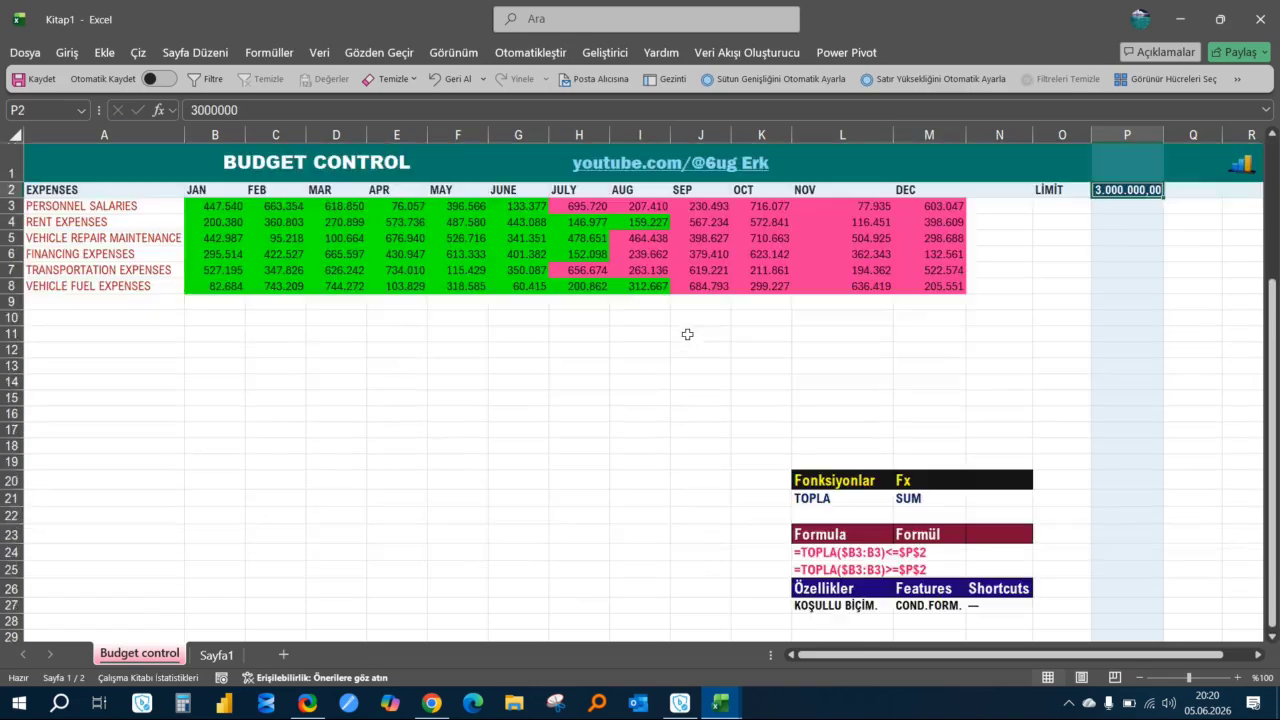
# Step: Check the personnel salary sums for January to June and January to July against the limit
pyautogui.click(203, 204)
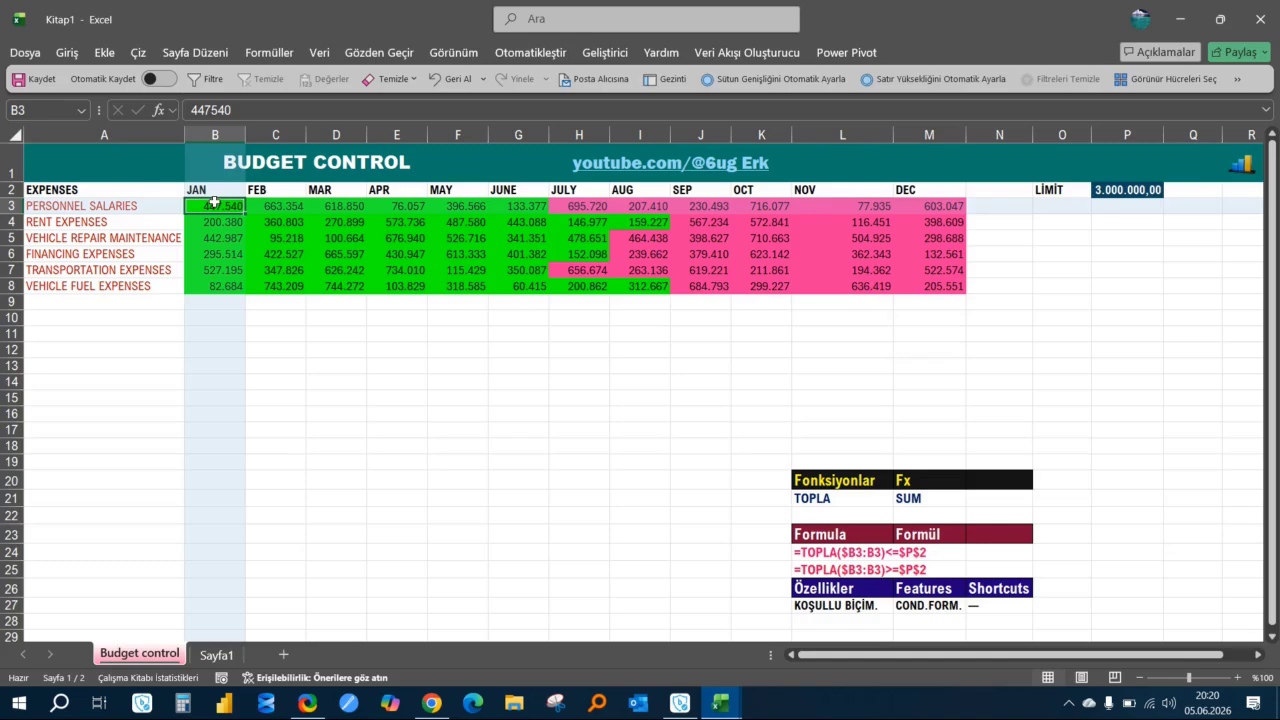
pyautogui.moveTo(213, 205); pyautogui.dragTo(502, 209)
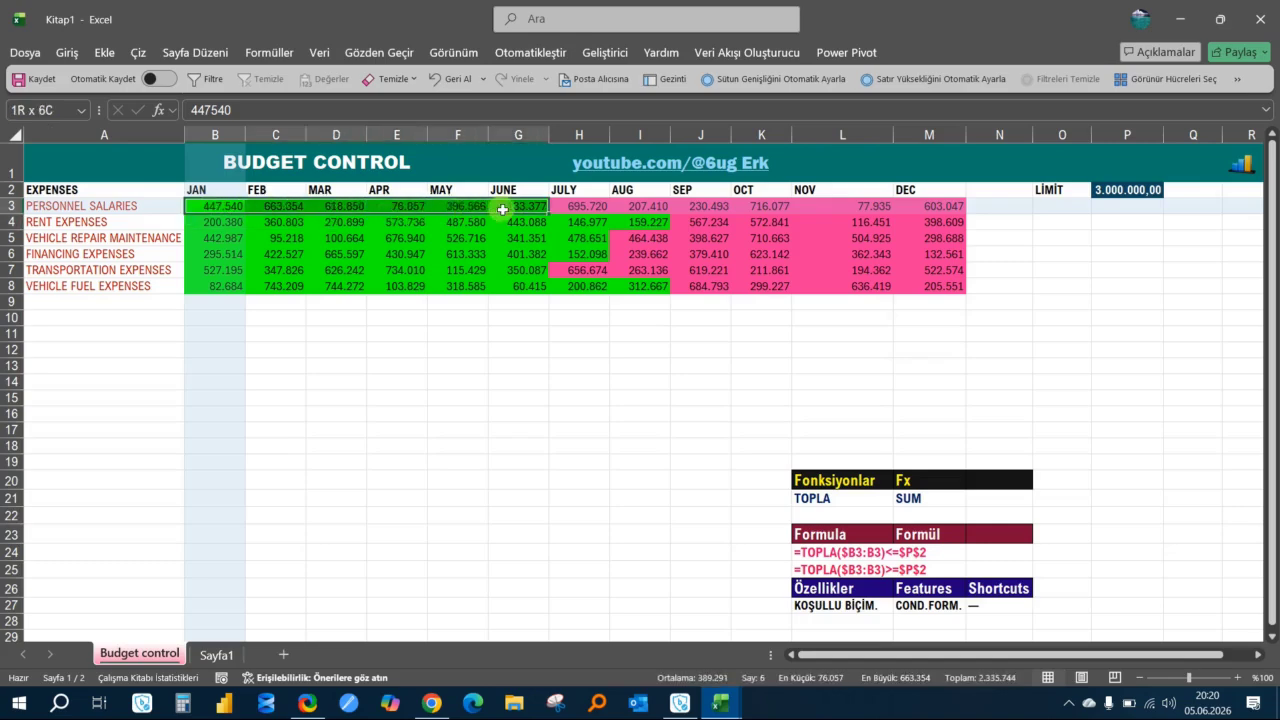
pyautogui.moveTo(502, 209); pyautogui.dragTo(569, 207)
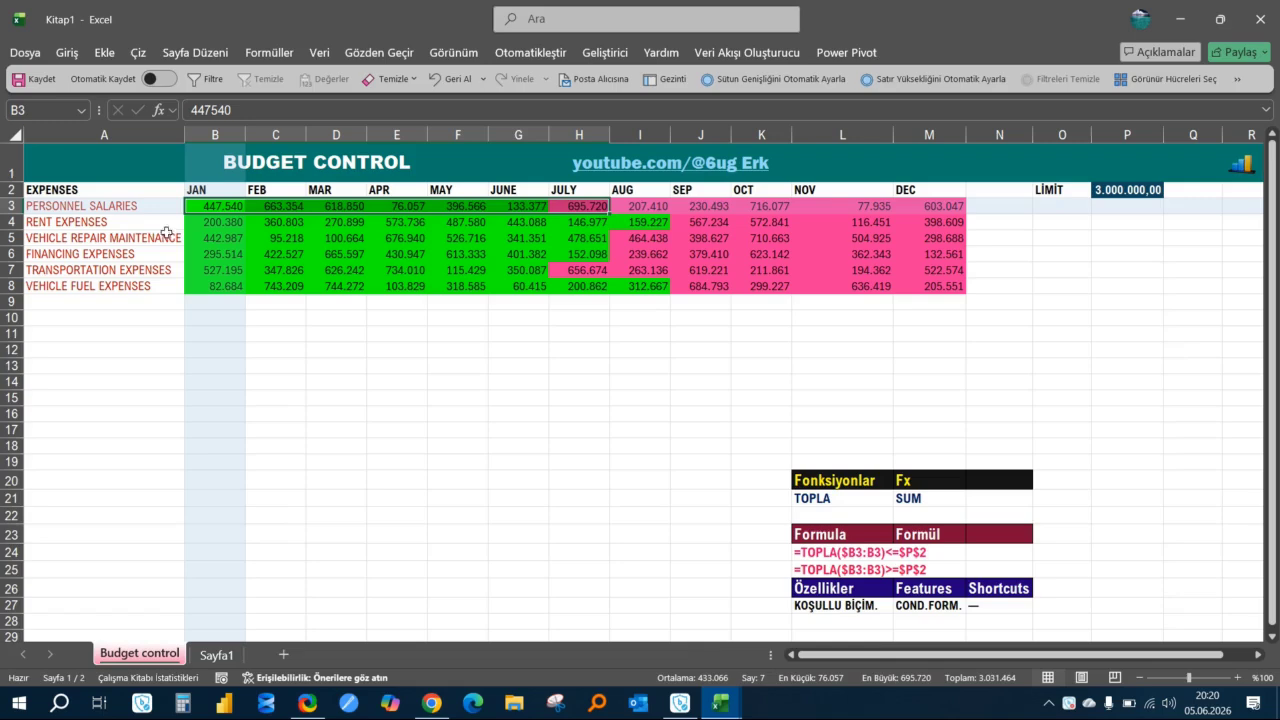
# Step: Check the rent expense sums for January to August, January to September and September to December
pyautogui.moveTo(210, 222); pyautogui.dragTo(632, 220)
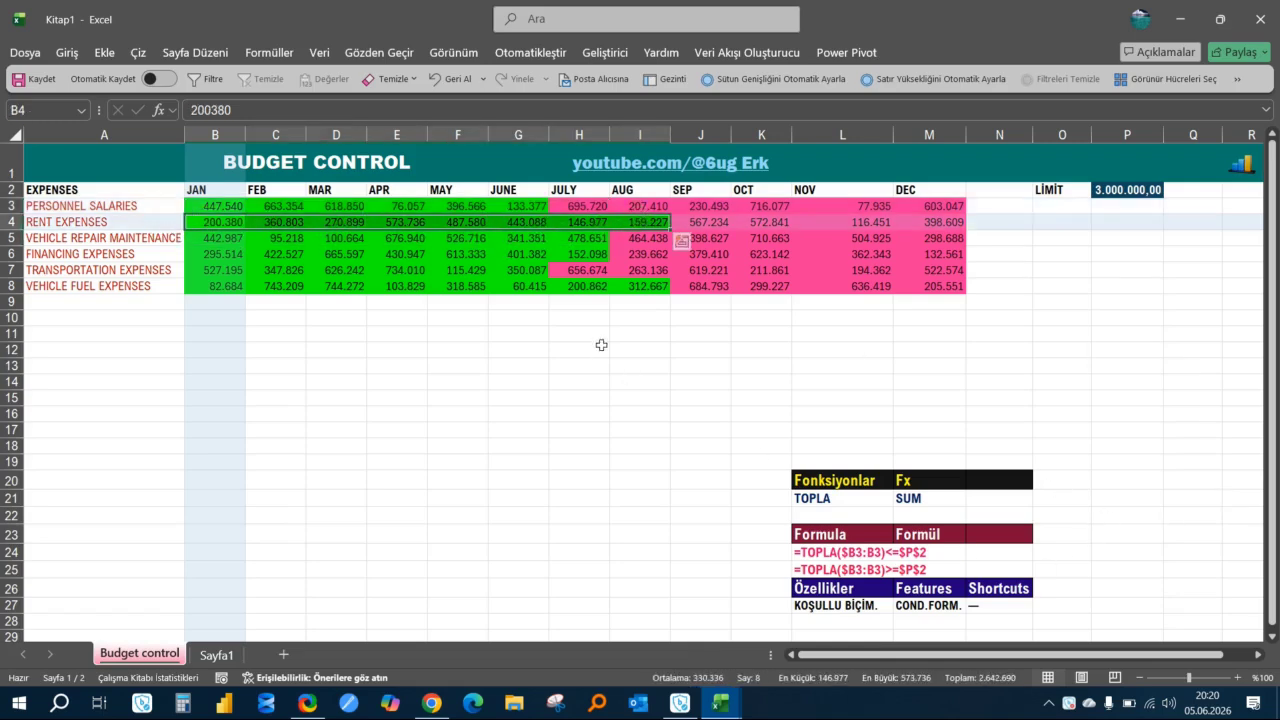
pyautogui.click(437, 320)
pyautogui.moveTo(222, 229); pyautogui.dragTo(662, 232)
pyautogui.moveTo(200, 225); pyautogui.dragTo(717, 224)
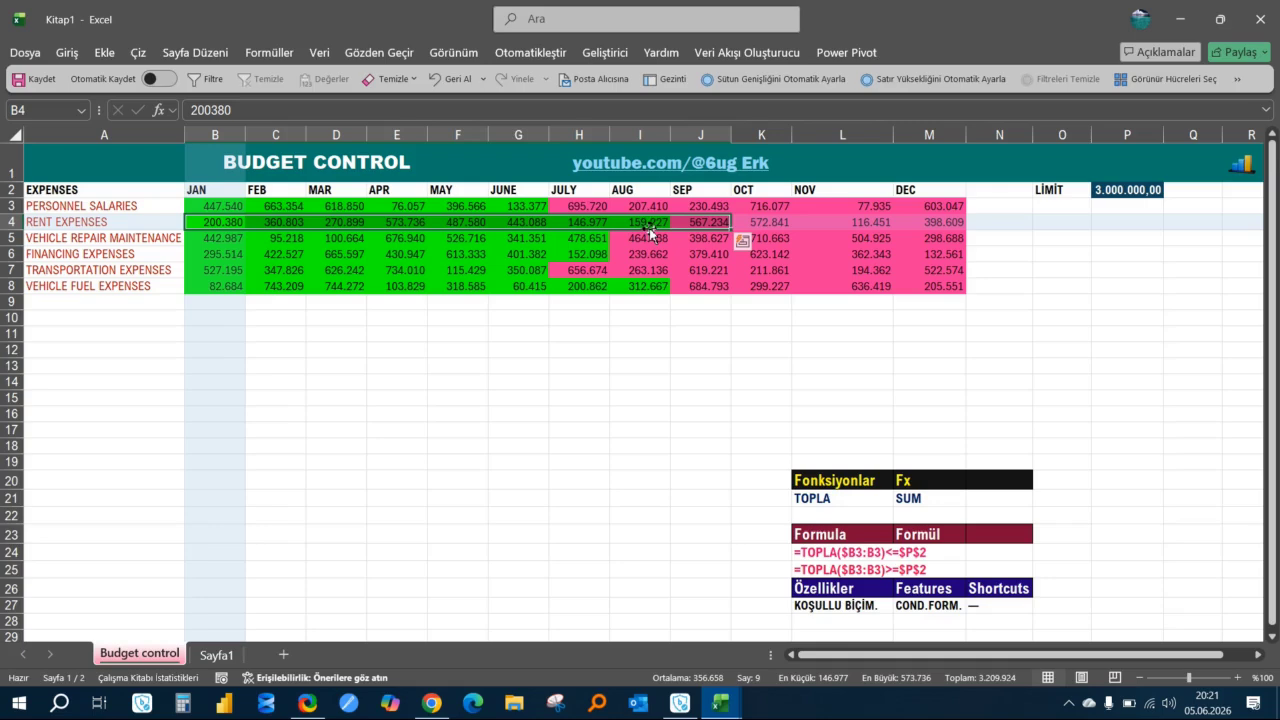
pyautogui.click(716, 224)
pyautogui.moveTo(722, 226); pyautogui.dragTo(943, 223)
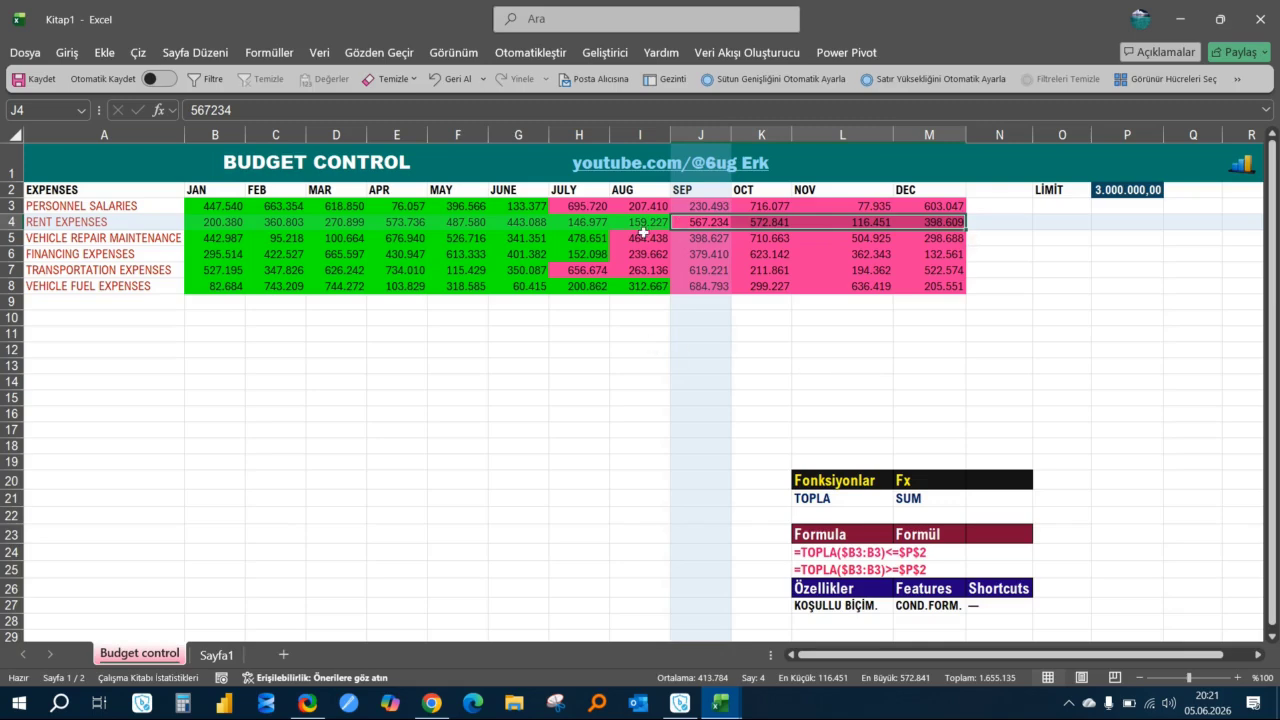
pyautogui.click(277, 232)
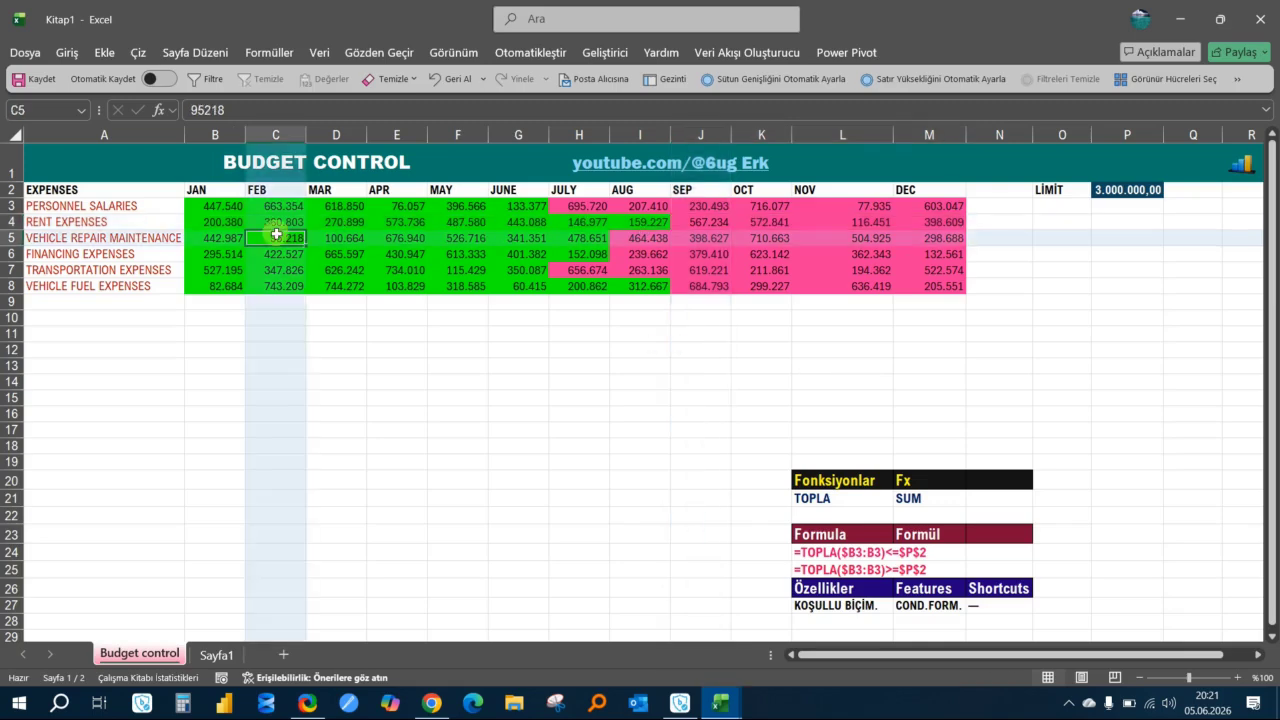
pyautogui.click(399, 385)
pyautogui.click(537, 336)
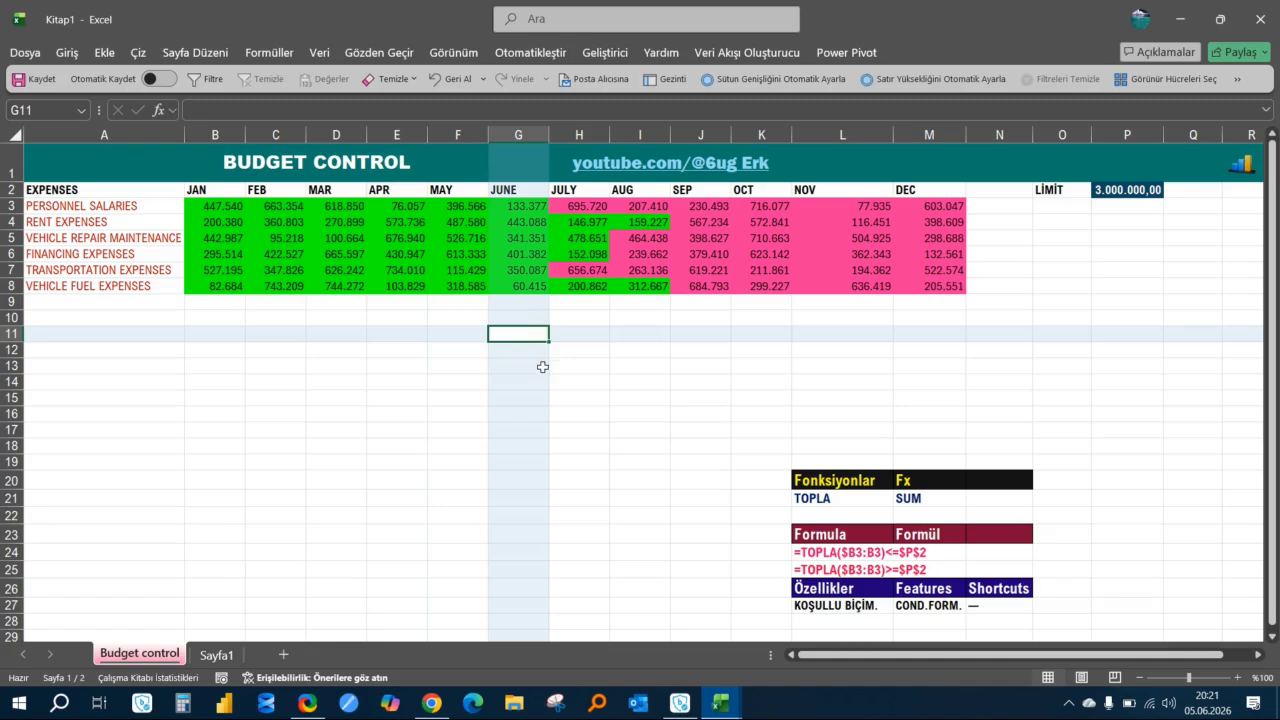
pyautogui.click(1138, 194)
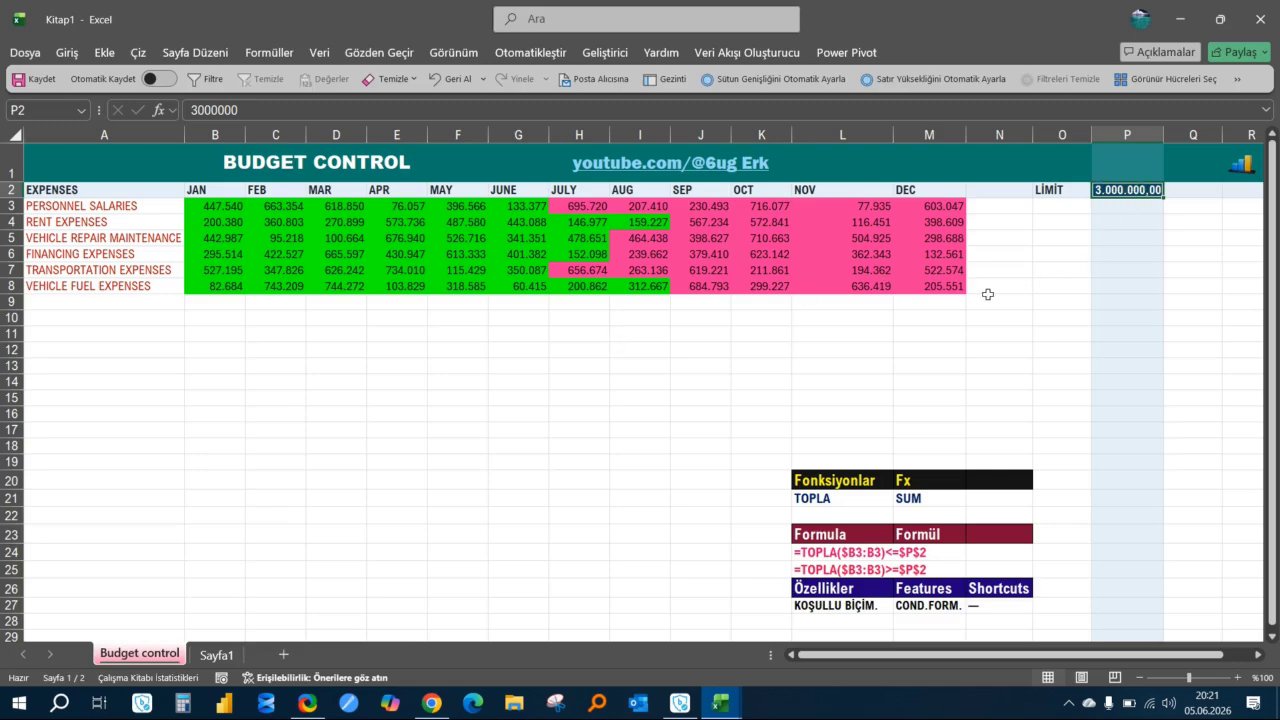
pyautogui.click(912, 552)
pyautogui.click(518, 364)
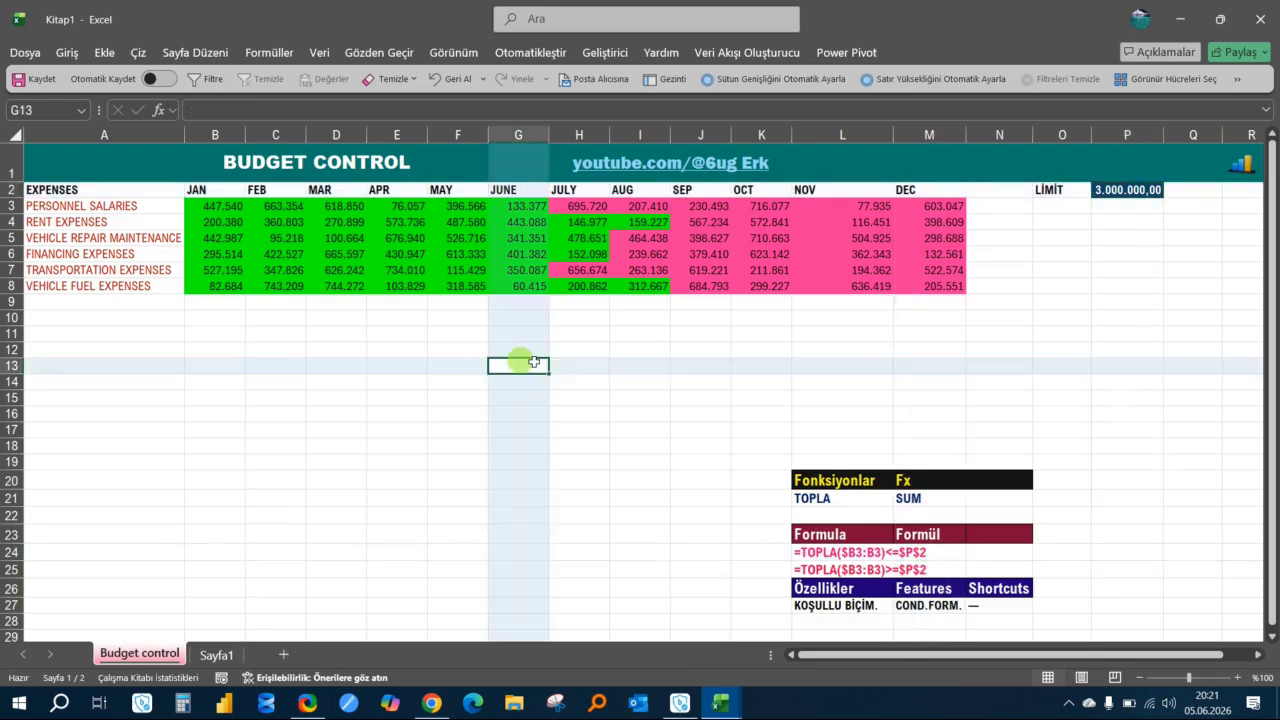
# Step: Set the budget limit in P2 to 1000000
pyautogui.click(1121, 188)
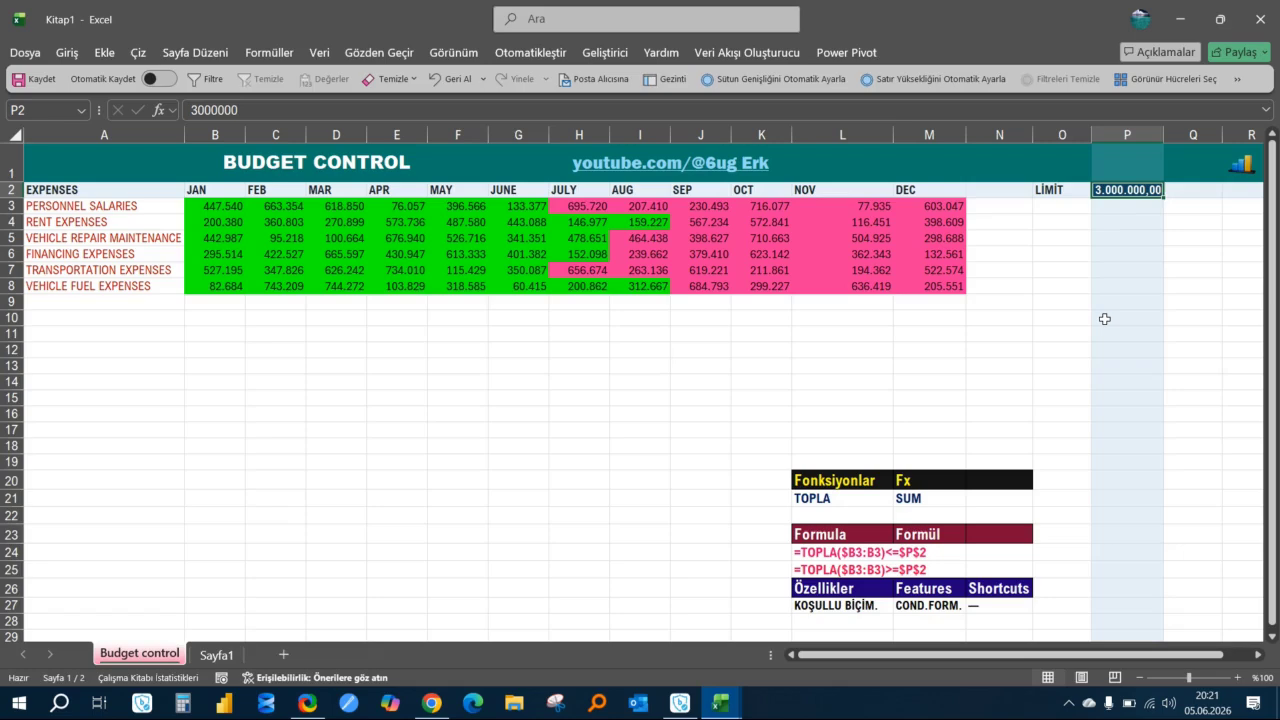
pyautogui.write('1000000')
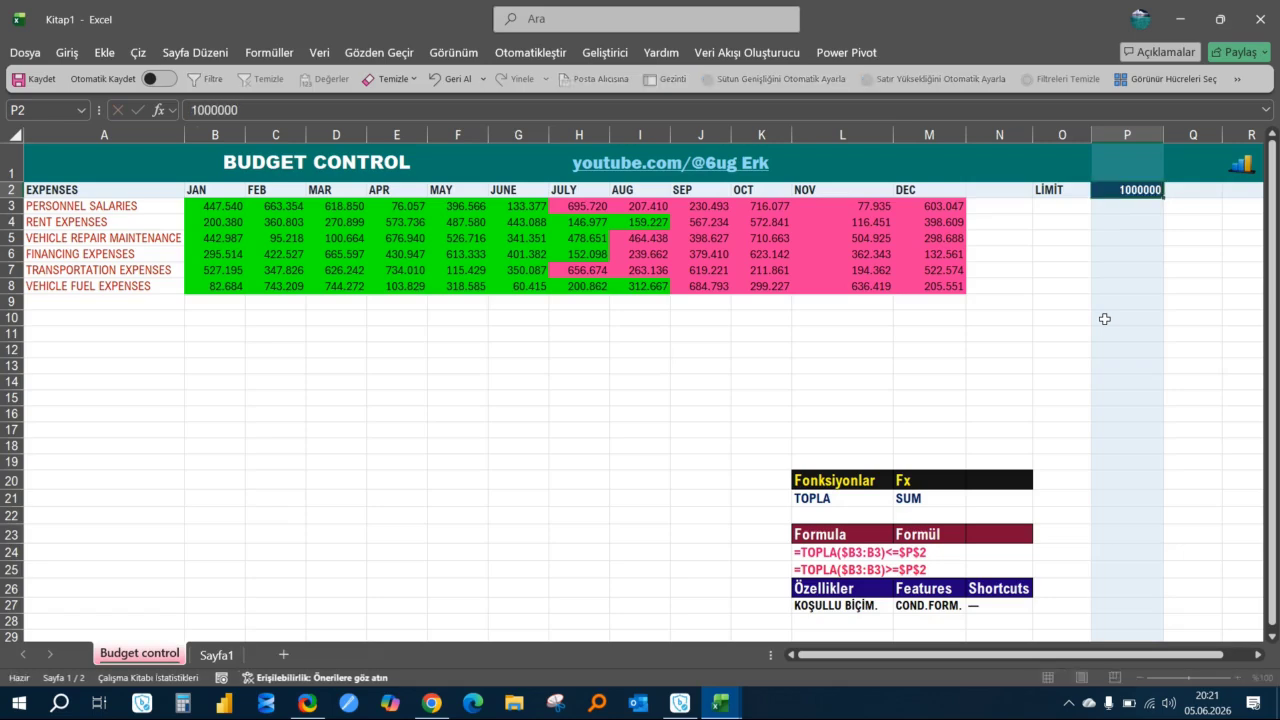
pyautogui.press('Return')
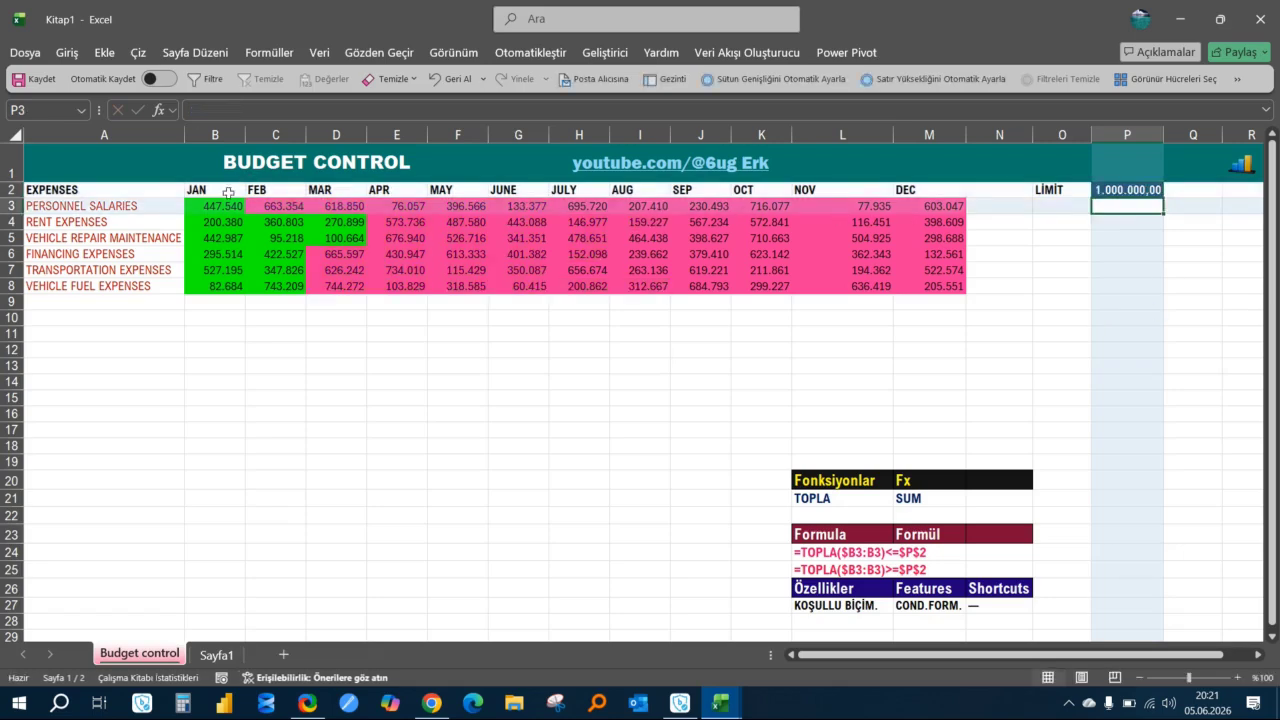
pyautogui.click(635, 318)
pyautogui.click(573, 257)
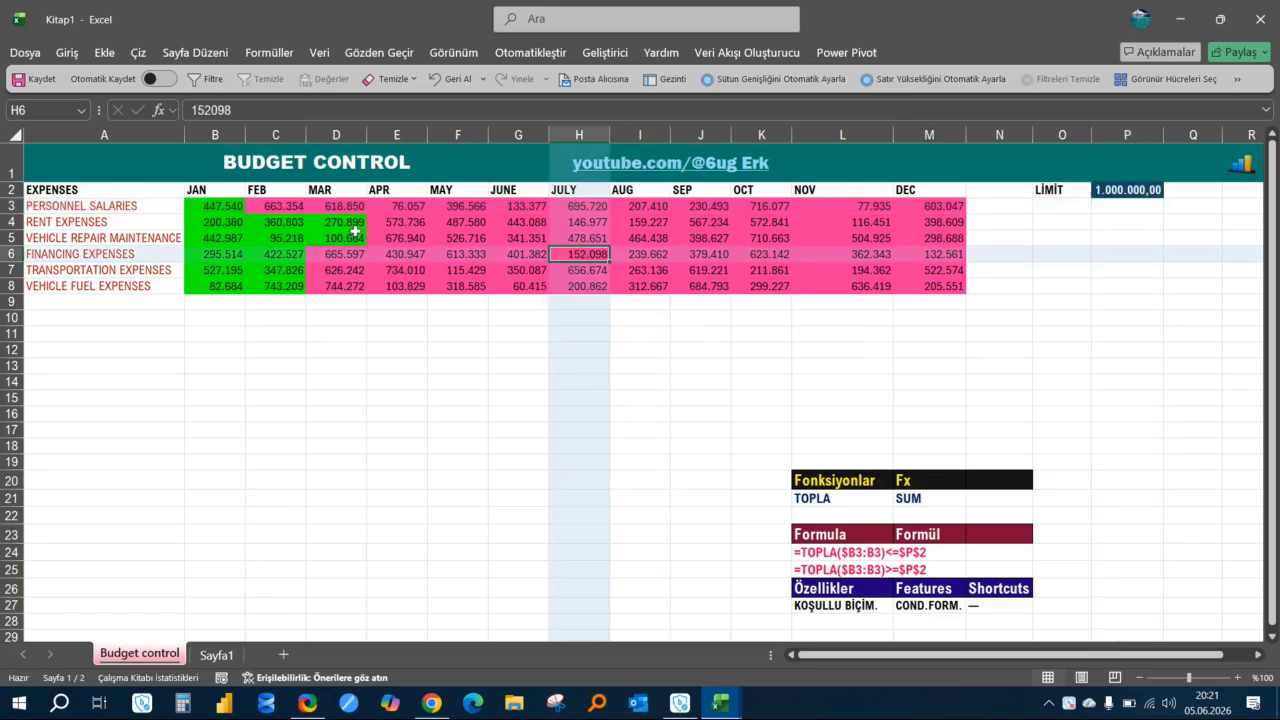
# Step: Clear all monthly expense amounts in B3:M8
pyautogui.click(216, 205)
pyautogui.moveTo(218, 205); pyautogui.dragTo(934, 289)
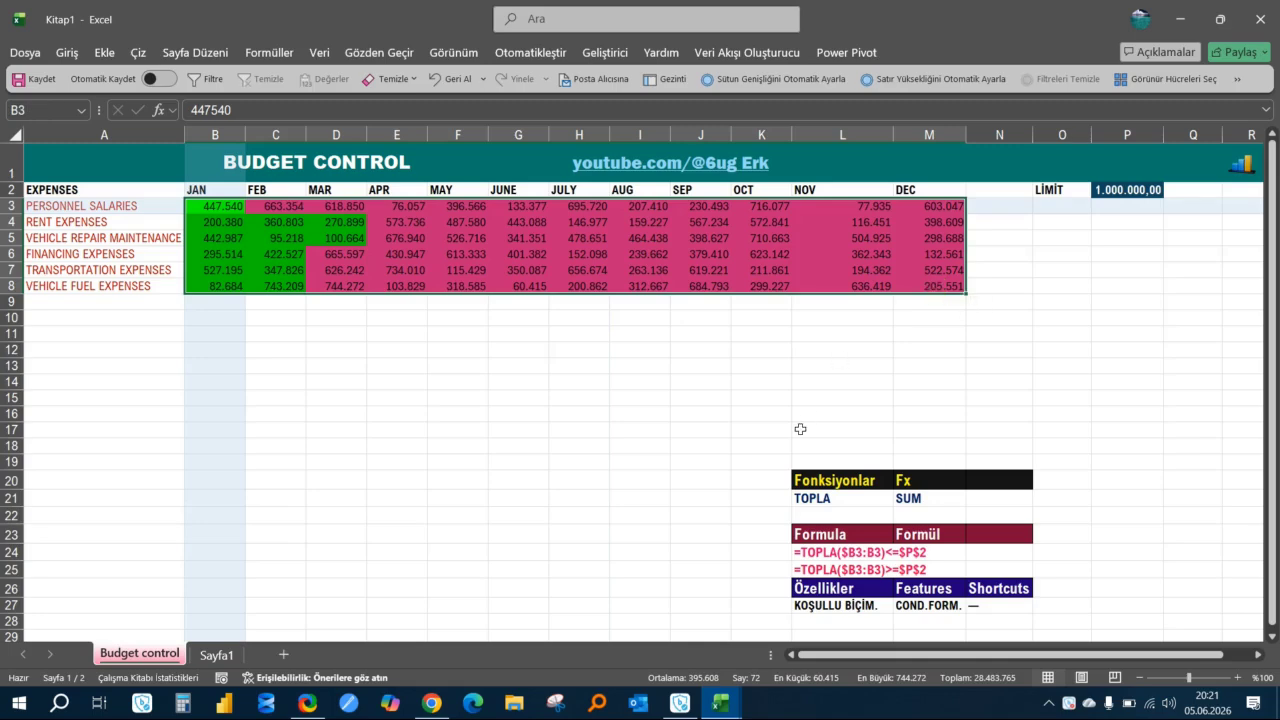
pyautogui.press('Delete')
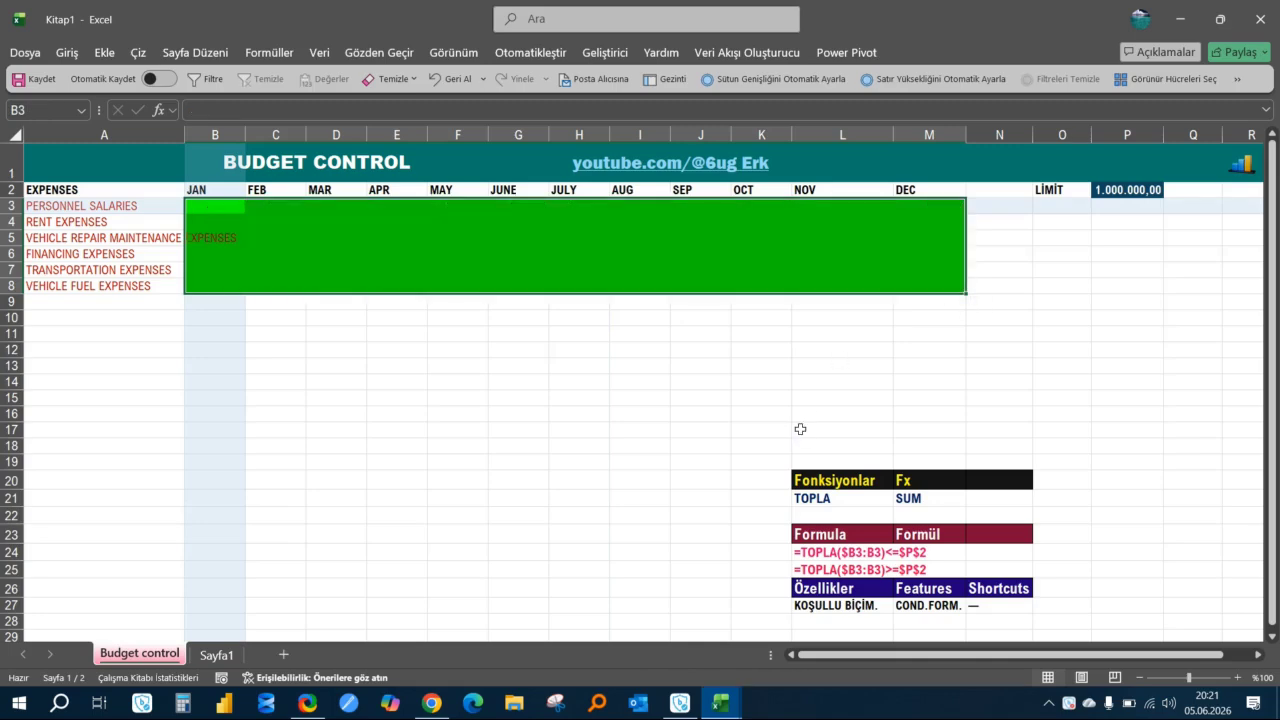
# Step: Fill the whole range B3:M8 with random expense amounts using =RASTGELEARADA(100000;5000000)
pyautogui.write('=RAS')
pyautogui.press('Down')
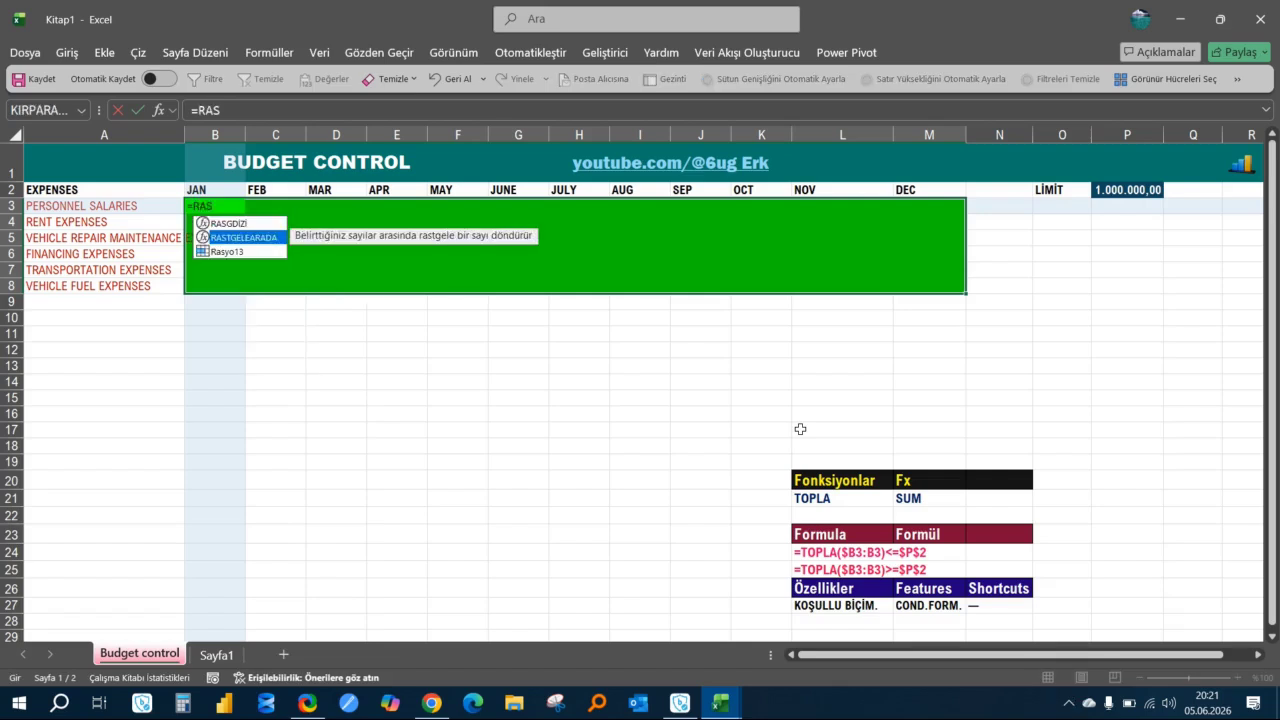
pyautogui.press('Tab')
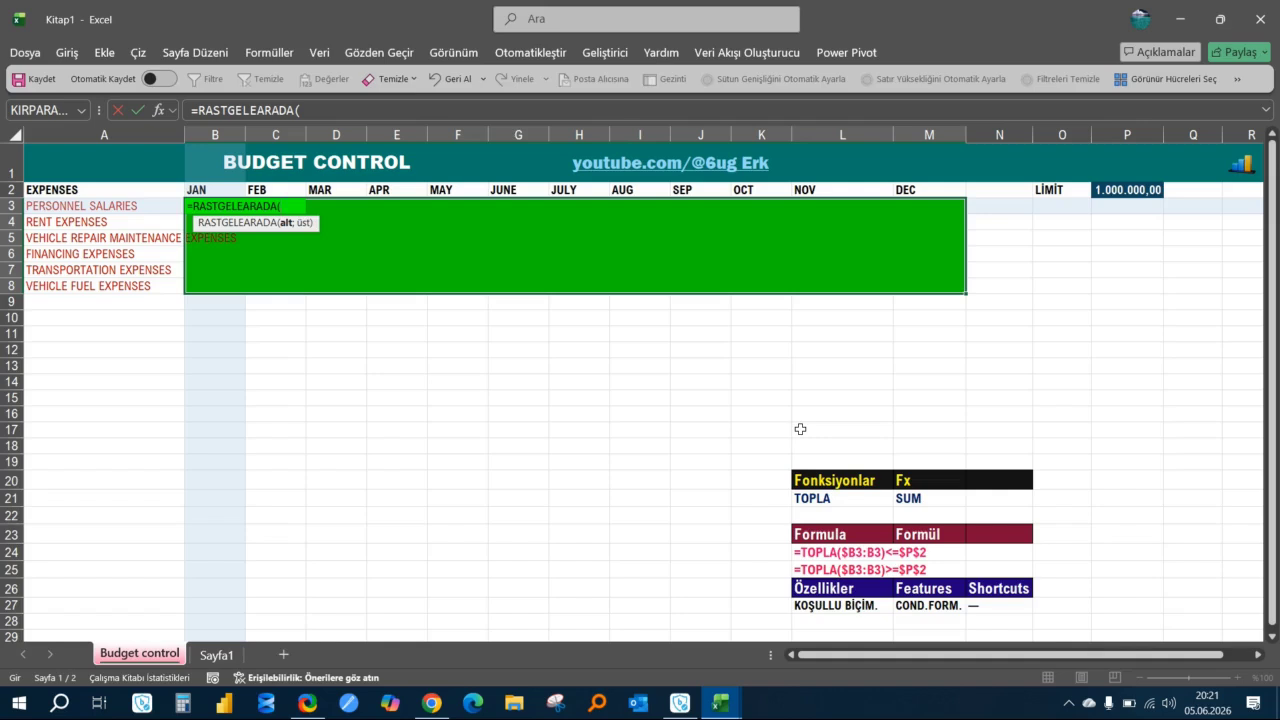
pyautogui.write('100000;5000')
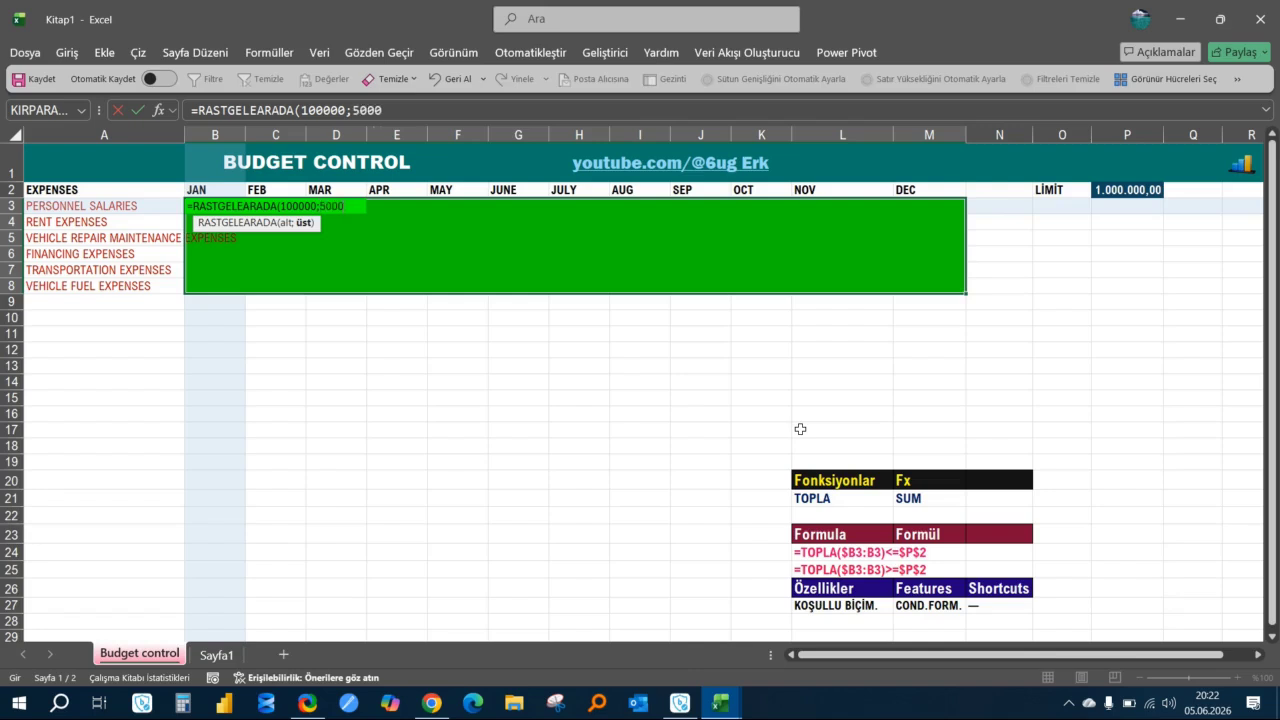
pyautogui.write('000)')
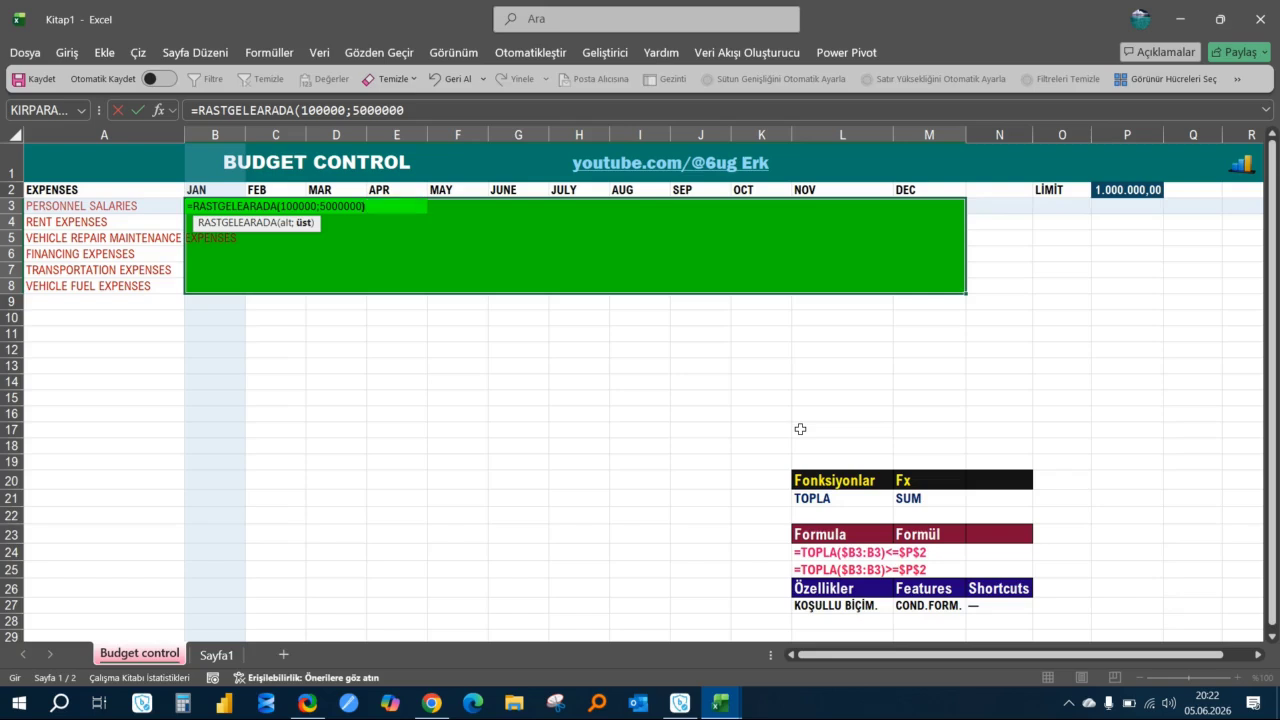
pyautogui.hotkey('ctrl', 'Return')
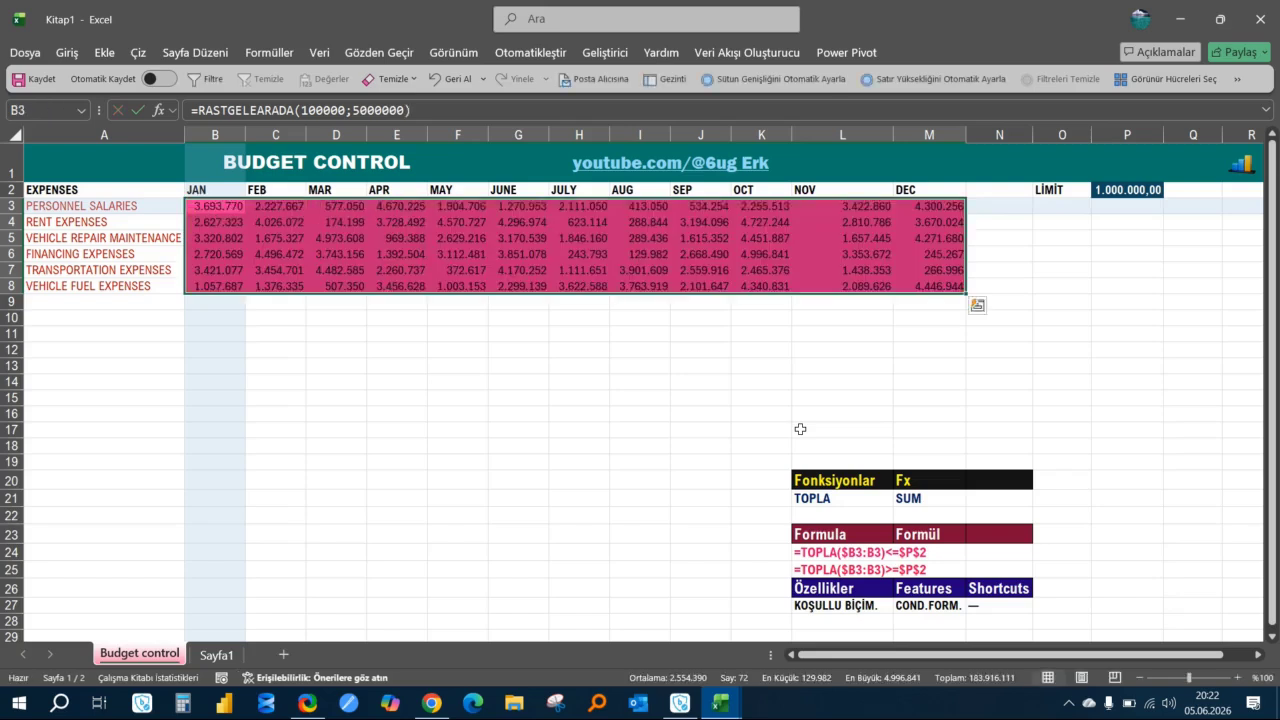
# Step: Recalculate the random expense amounts several times to test the colour rules against the 1000000 limit
pyautogui.press('F9')
pyautogui.press('F9')
pyautogui.press('F9')
pyautogui.press('F9')
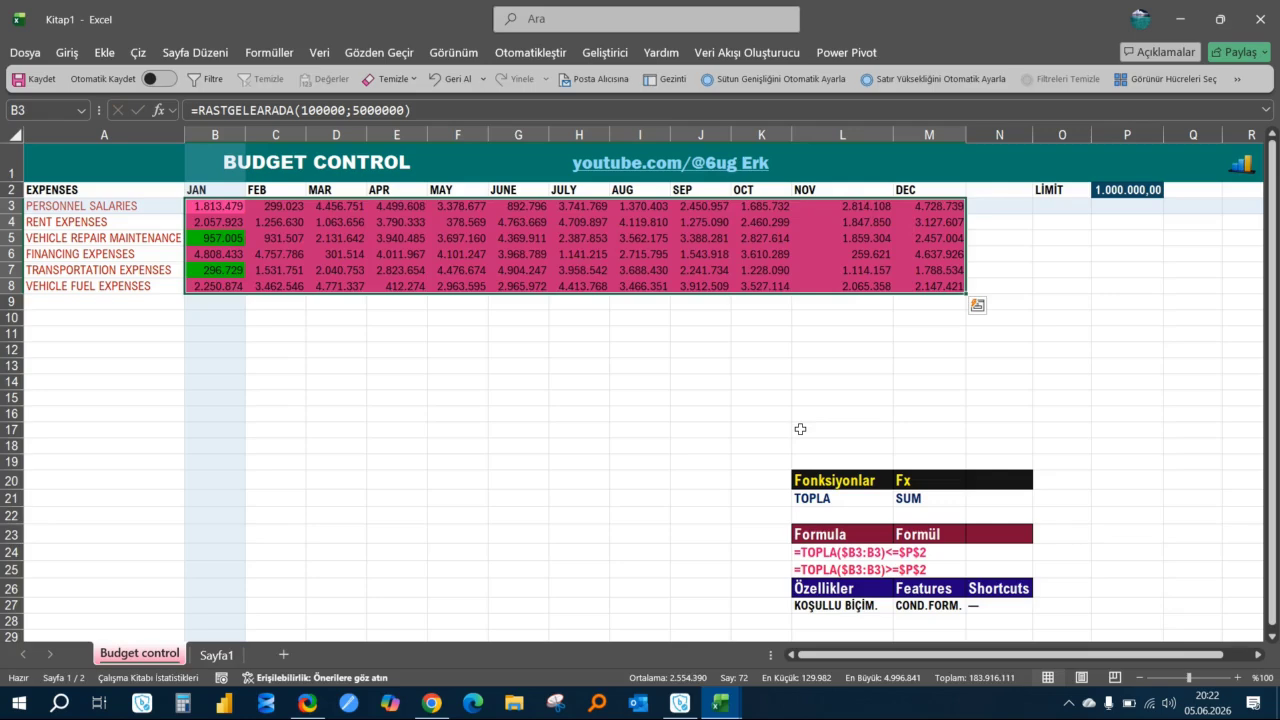
pyautogui.press('F9')
pyautogui.press('F9')
pyautogui.press('F9')
pyautogui.press('F9')
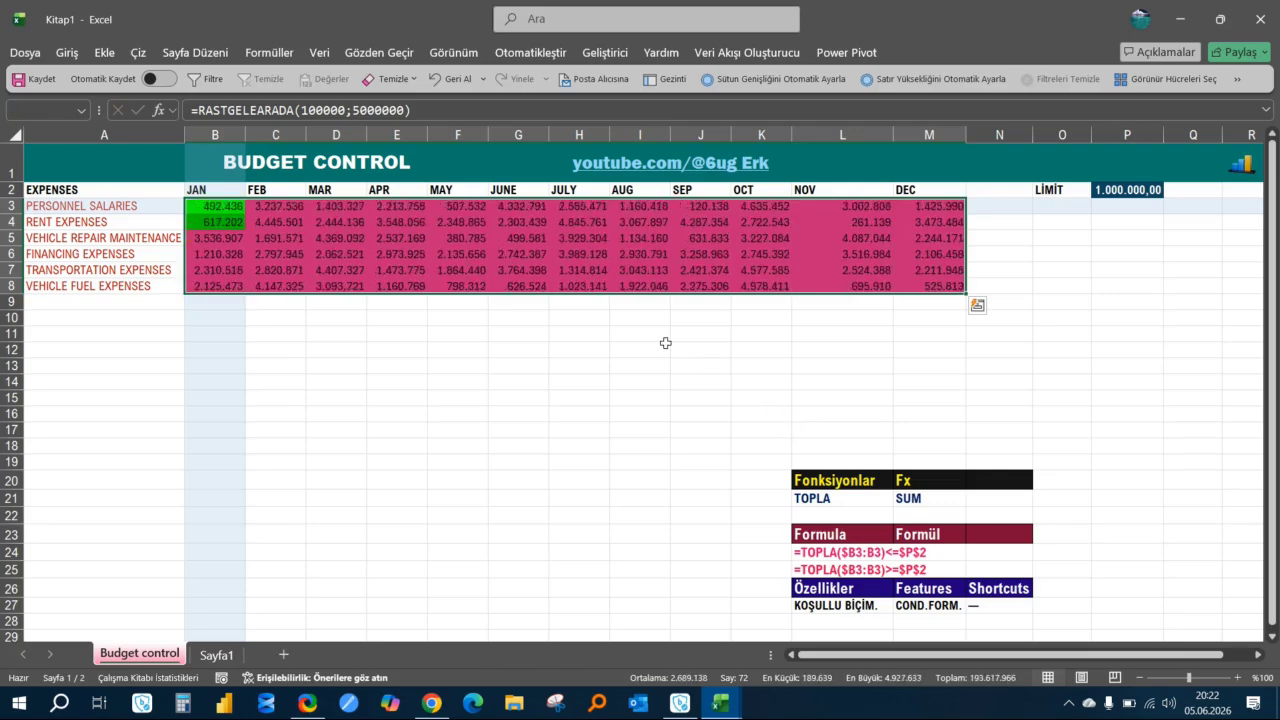
# Step: Set the budget limit in P2 to 5000000
pyautogui.click(1131, 192)
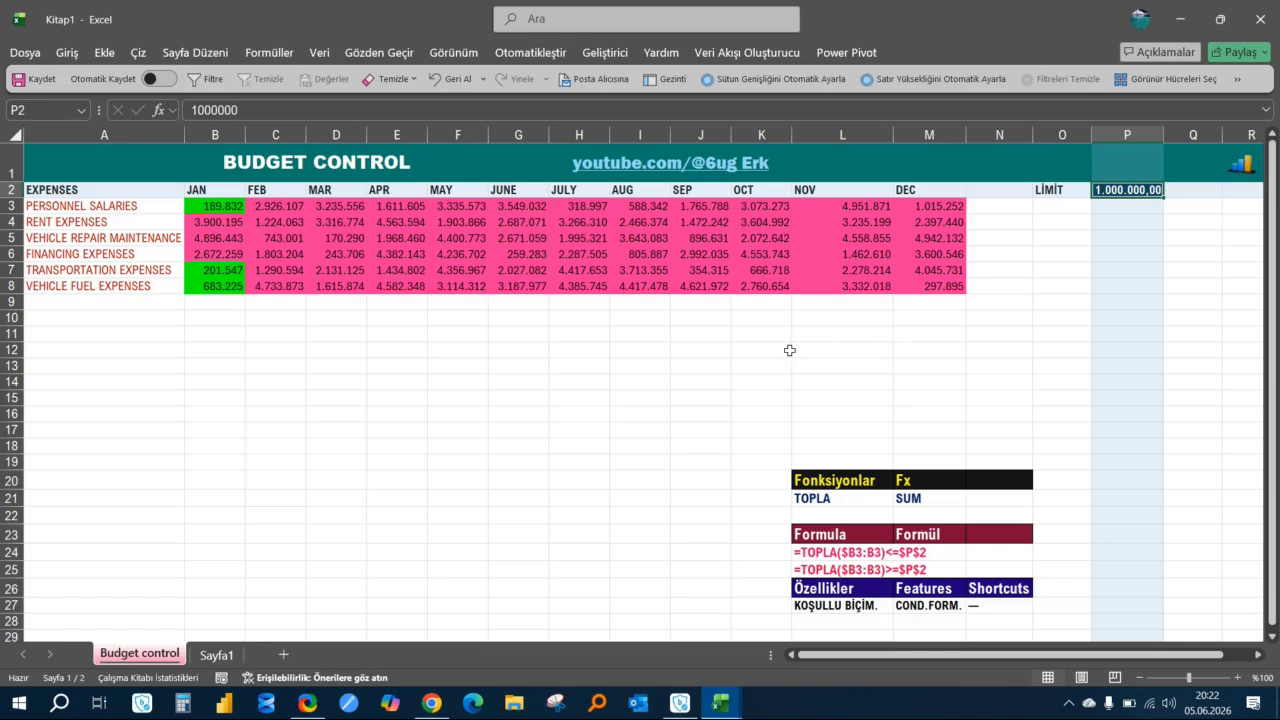
pyautogui.write('5000000')
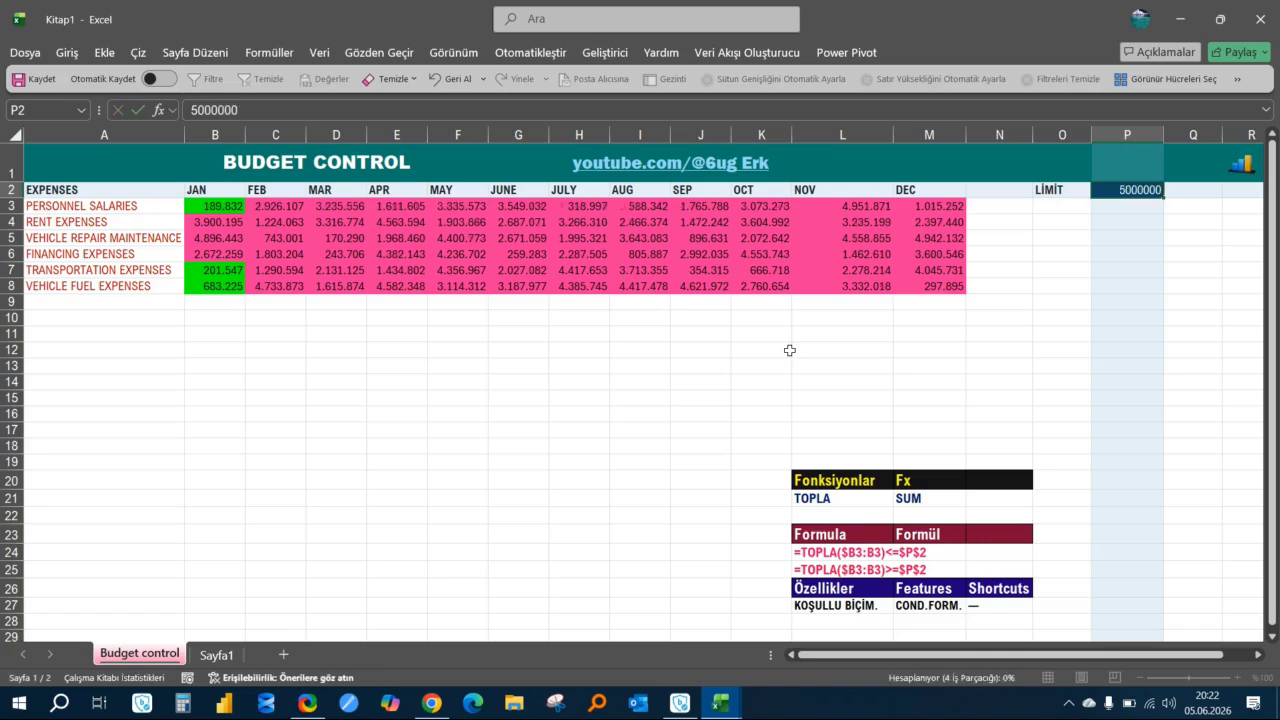
pyautogui.press('Return')
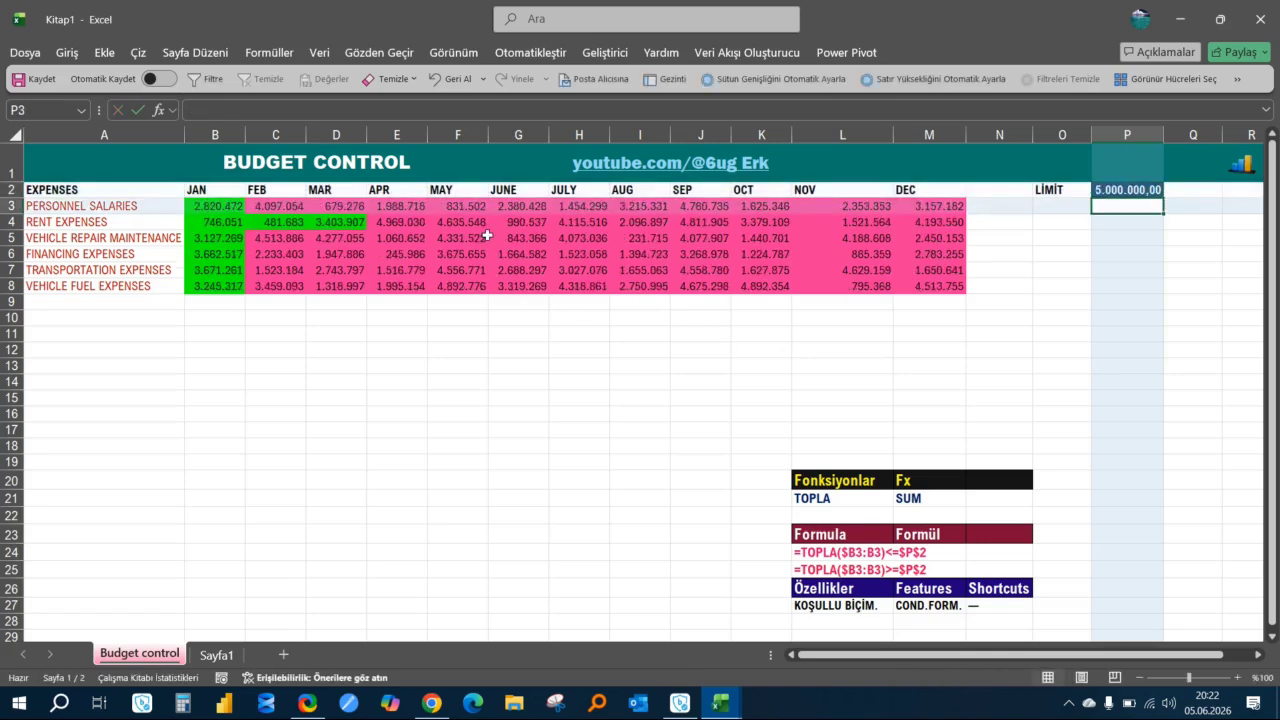
# Step: Regenerate the random expenses repeatedly to test the colouring against the 5000000 limit, and deselect the limit area by selecting empty cell I12
pyautogui.press('F9')
pyautogui.press('F9')
pyautogui.press('F9')
pyautogui.press('F9')
pyautogui.press('F9')
pyautogui.press('F9')
pyautogui.press('F9')
pyautogui.press('F9')
pyautogui.press('F9')
pyautogui.press('F9')
pyautogui.press('F9')
pyautogui.press('F9')
pyautogui.press('F9')
pyautogui.press('F9')
pyautogui.press('F9')
pyautogui.press('F9')
pyautogui.press('F9')
pyautogui.press('F9')
pyautogui.press('F9')
pyautogui.press('F9')
pyautogui.press('F9')
pyautogui.press('F9')
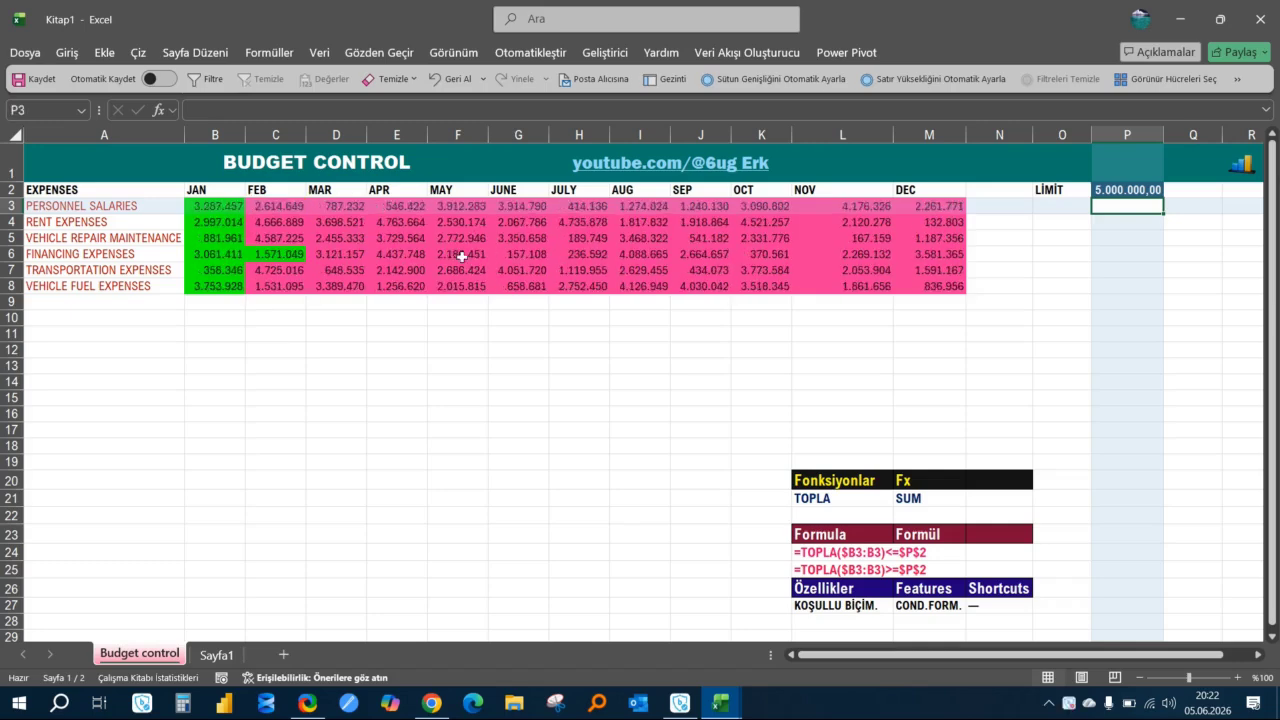
pyautogui.click(655, 346)
pyautogui.scroll(-4, 522, 368)
pyautogui.scroll(4, 523, 366)
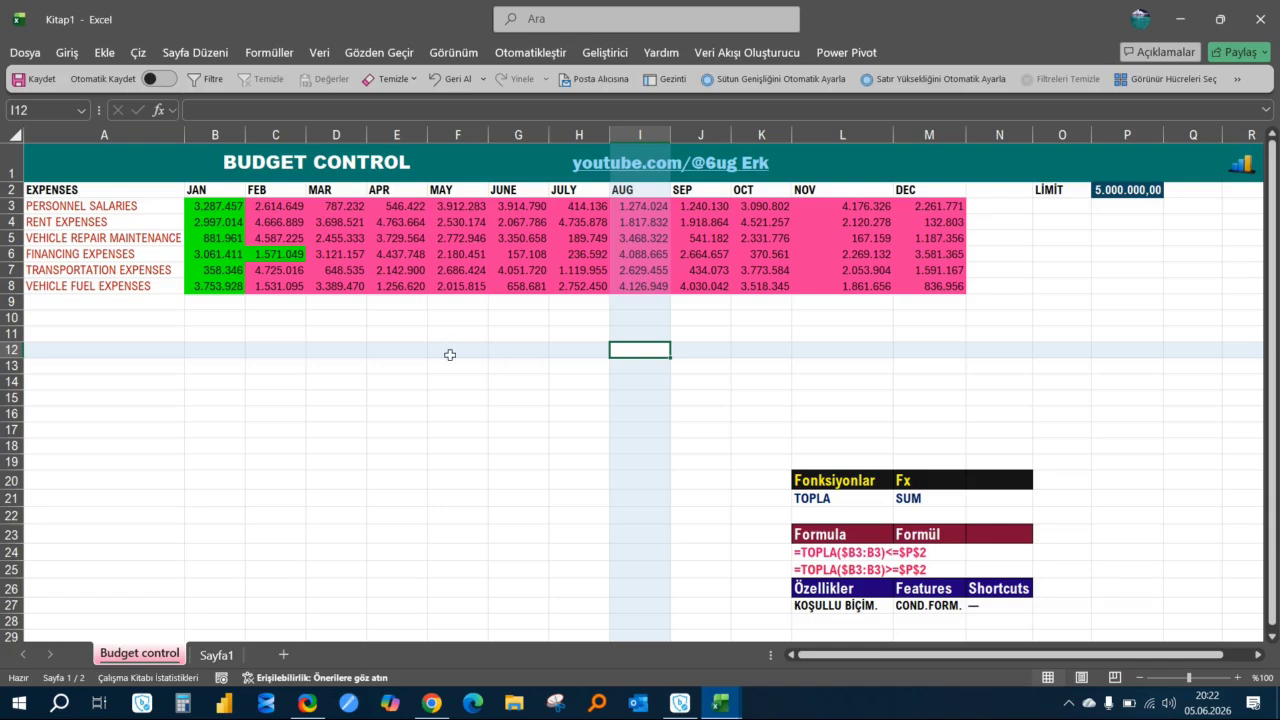
# Step: Switch to Chrome to browse the YouTube channel's home page and video list, and return to the Kitap1 workbook in Excel
pyautogui.click(428, 697)
pyautogui.scroll(-15, 936, 505)
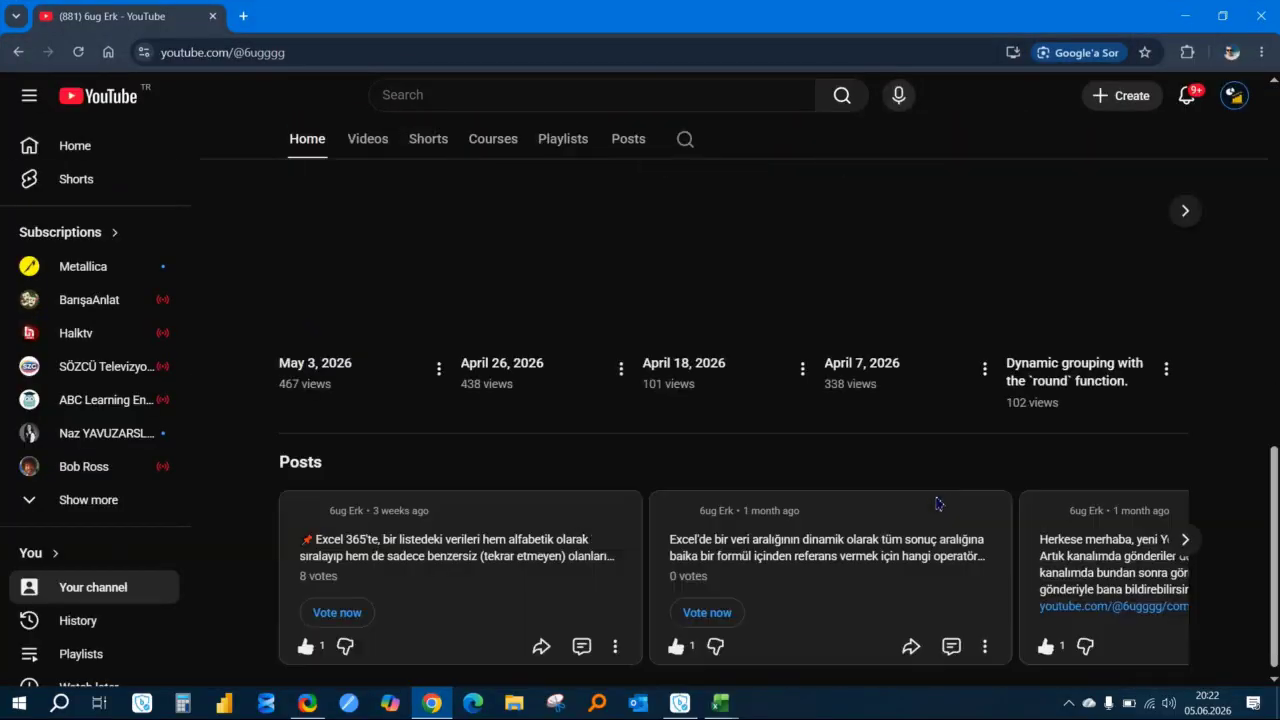
pyautogui.scroll(15, 940, 480)
pyautogui.scroll(-3, 519, 326)
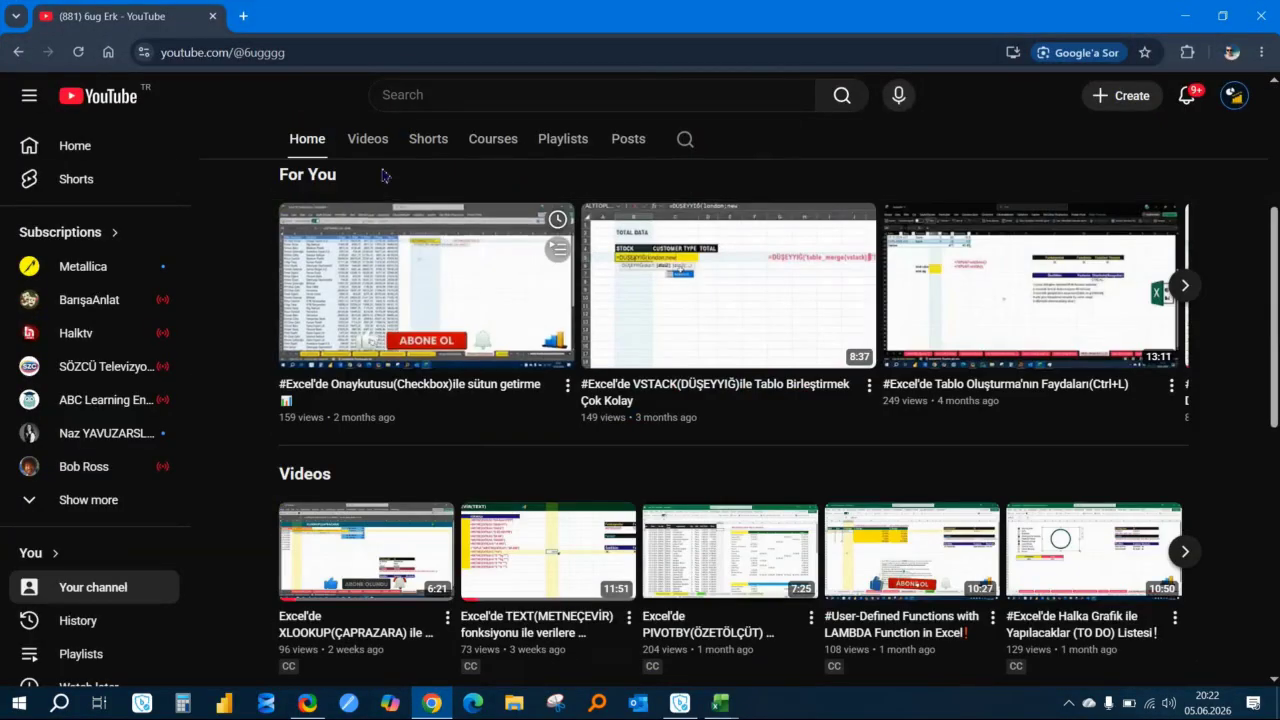
pyautogui.click(367, 138)
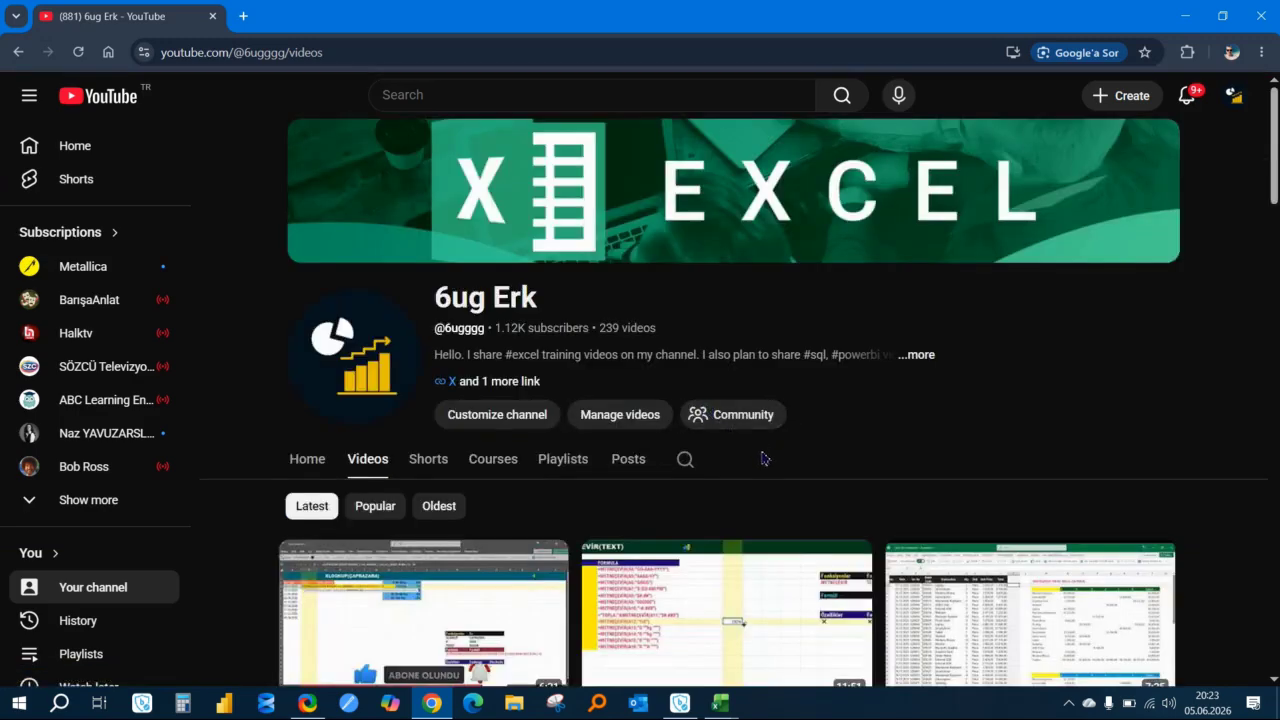
pyautogui.scroll(-7, 765, 455)
pyautogui.scroll(-10, 780, 458)
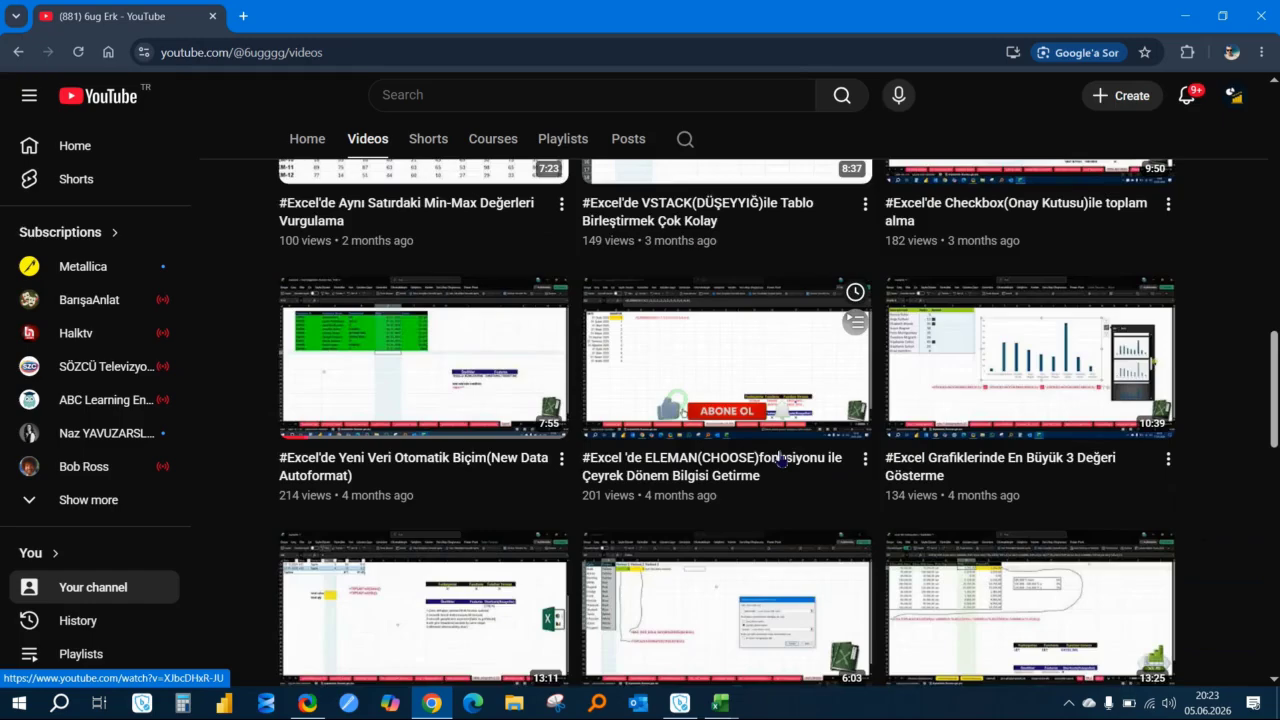
pyautogui.scroll(15, 777, 457)
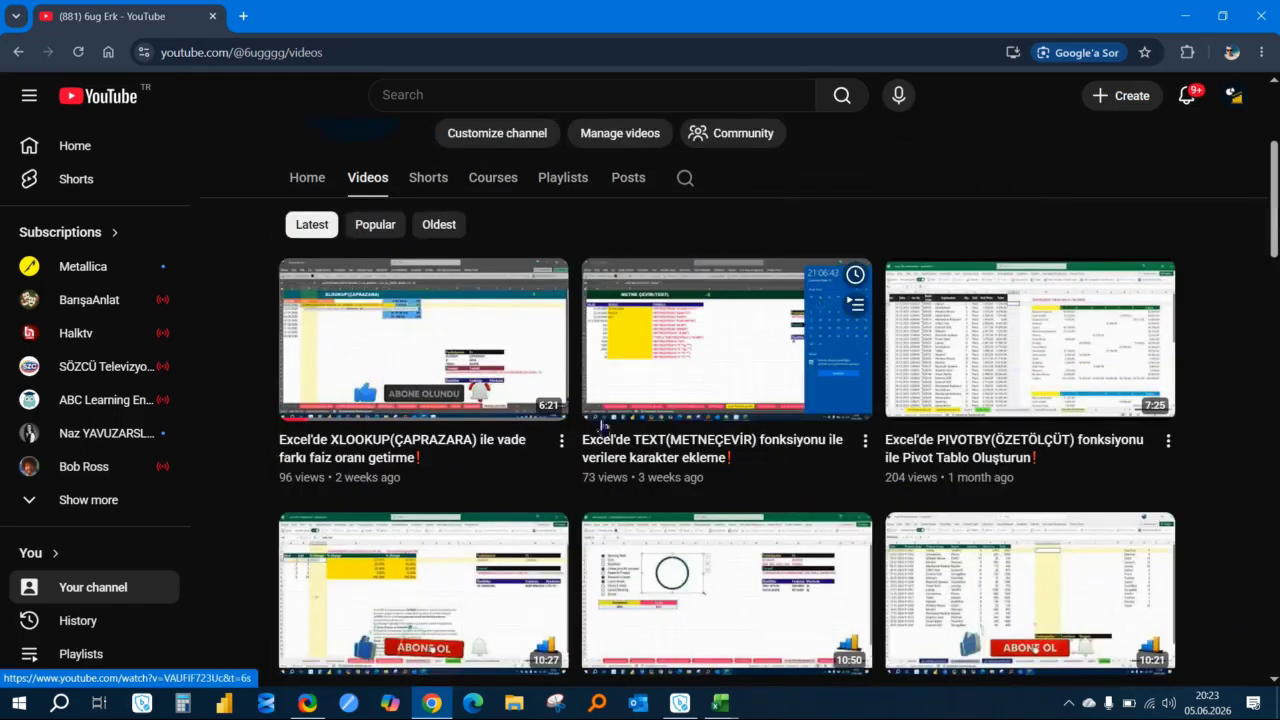
pyautogui.click(720, 703)
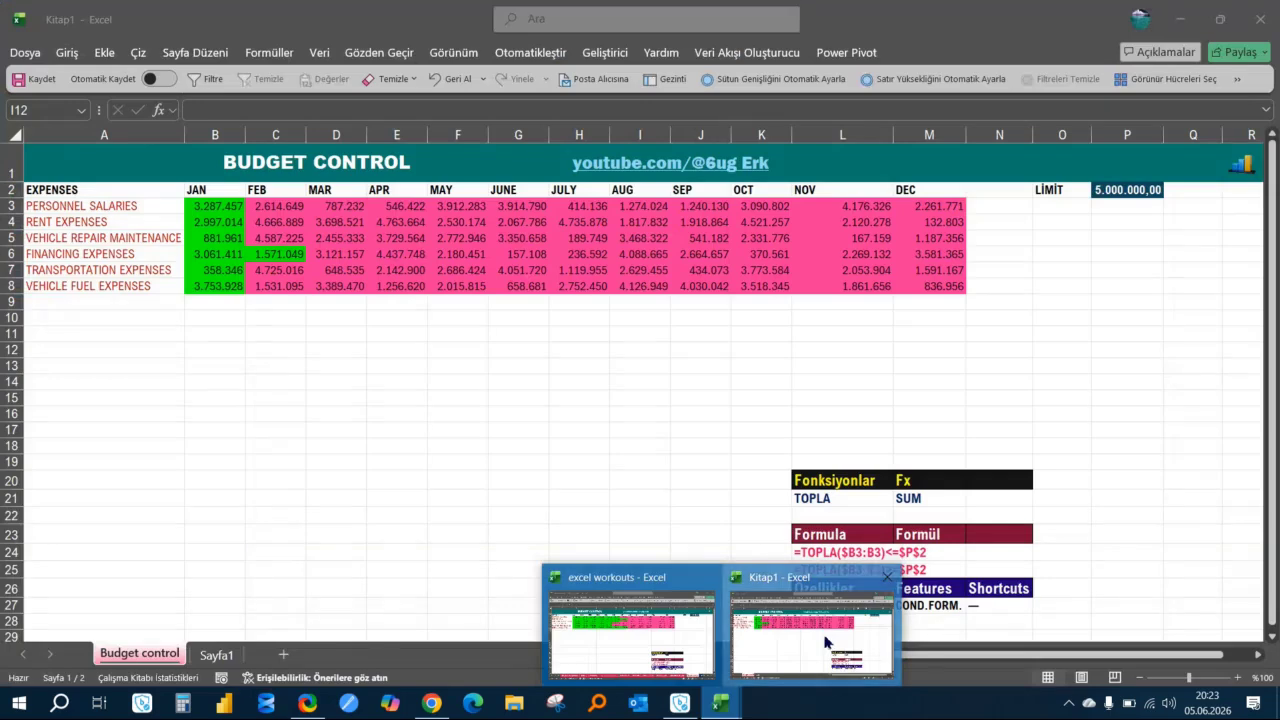
pyautogui.click(826, 642)
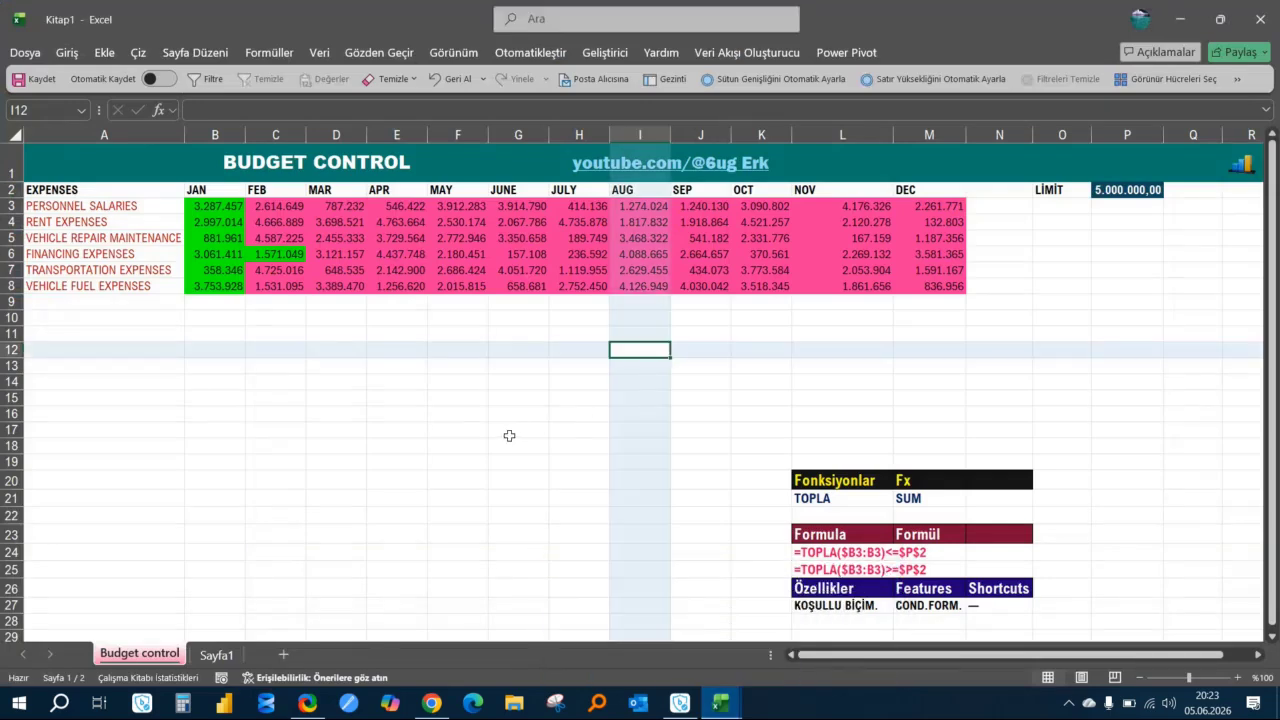